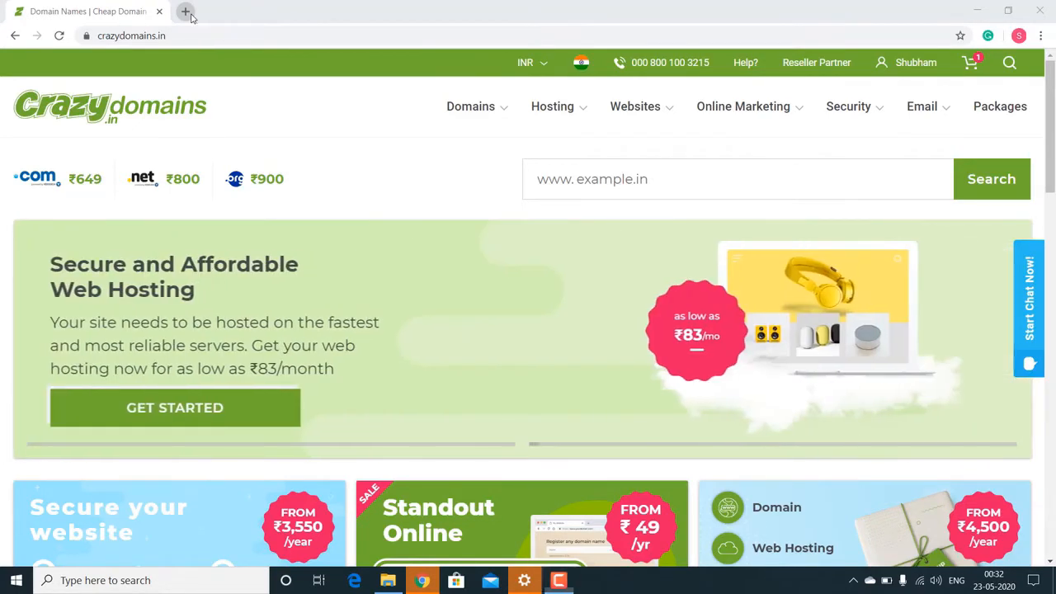
Step: Open an extra browser tab, log in to Crazy Domains with Facebook, and visit the account's list of registered domains
left_click(190, 16)
left_click(101, 6)
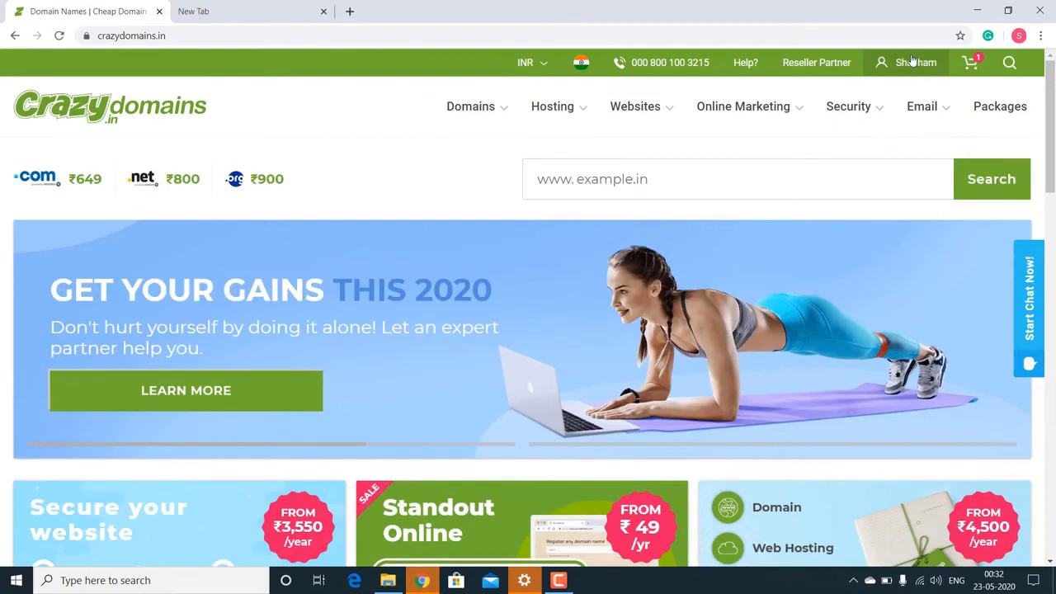
left_click(916, 62)
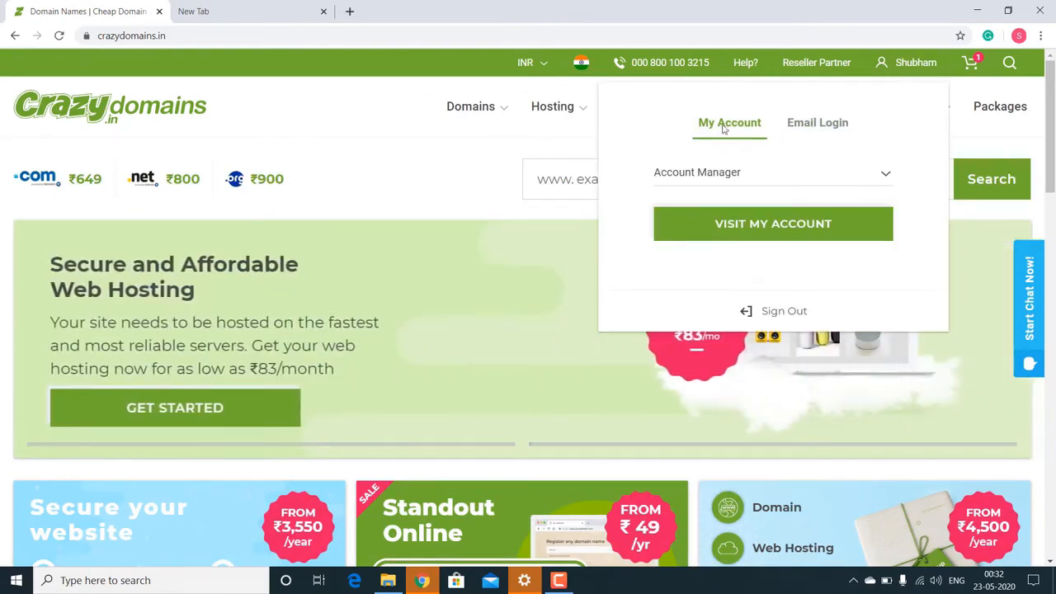
left_click(747, 224)
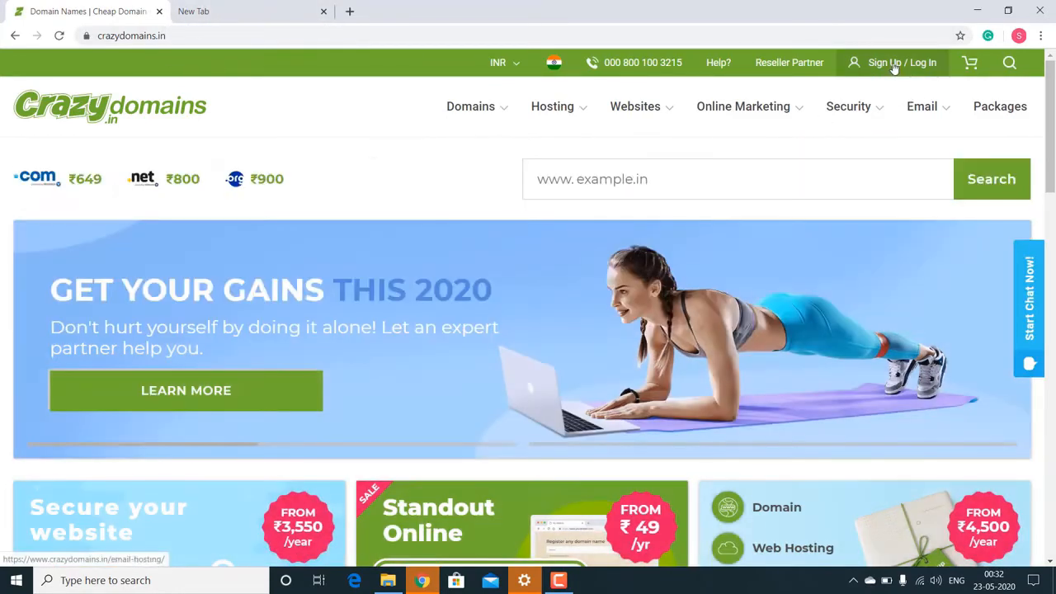
left_click(895, 66)
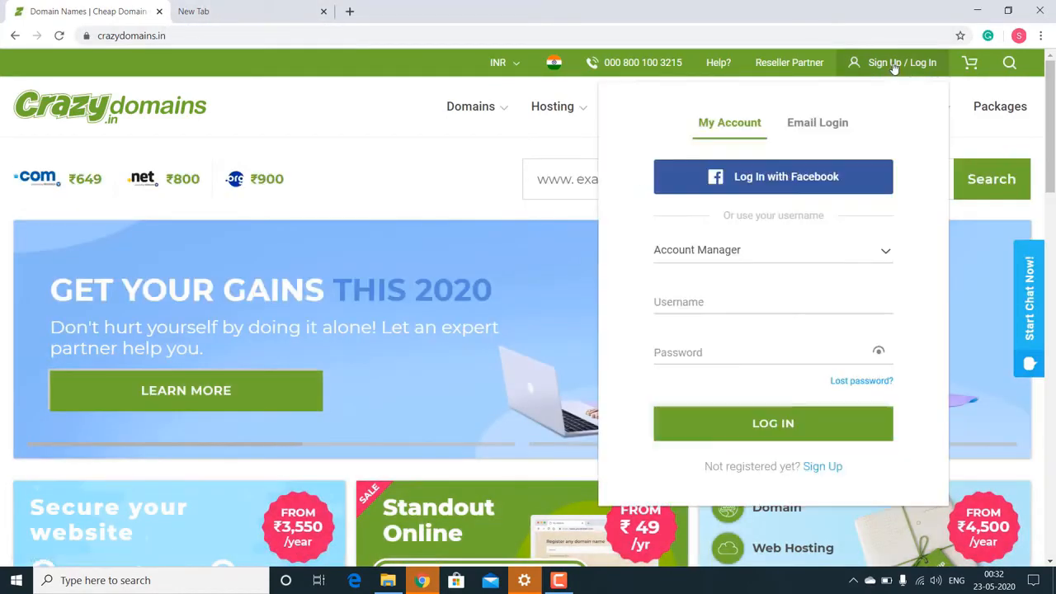
left_click(736, 181)
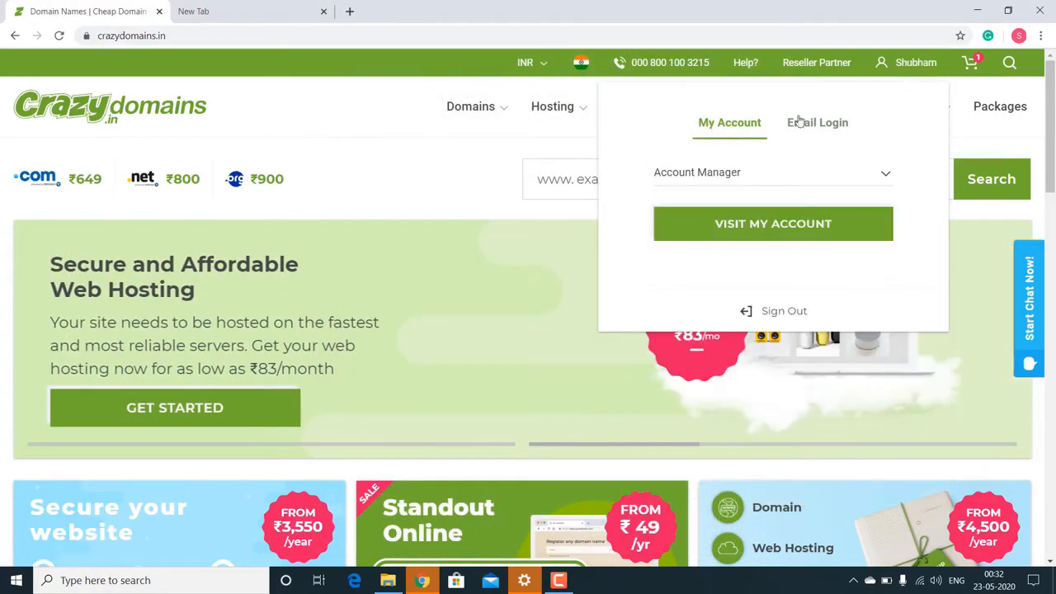
left_click(768, 224)
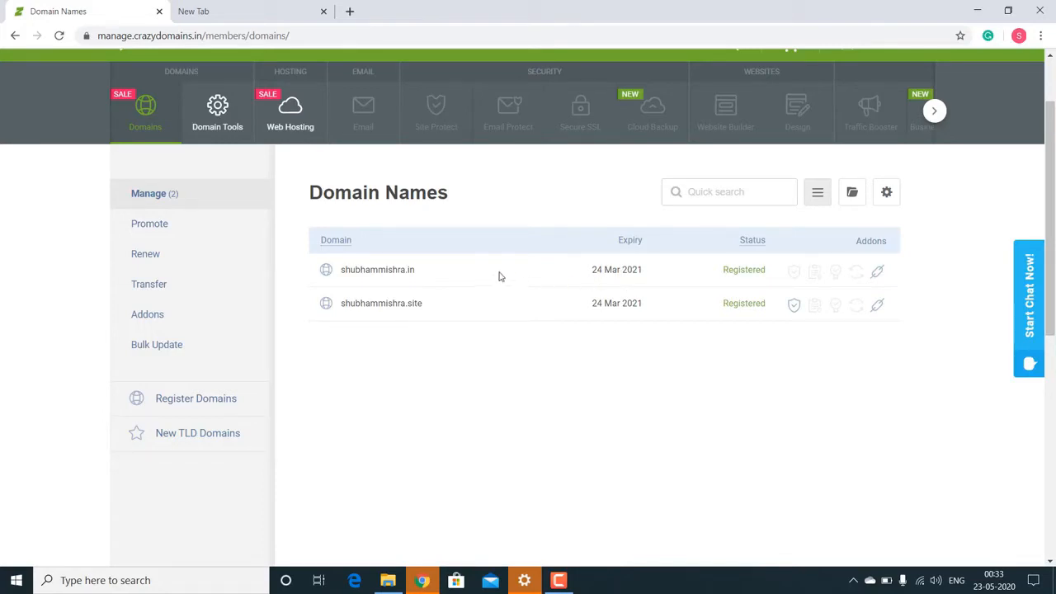
Step: Load aws.amazon.com in the empty browser tab, enter the AWS Management Console and open the S3 service
left_click(276, 7)
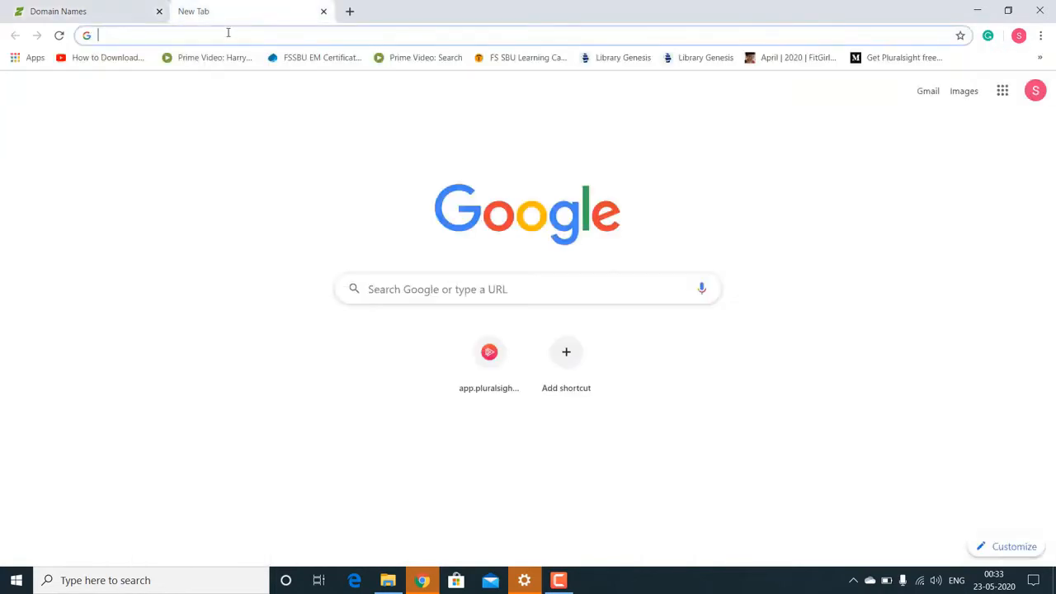
type("aws")
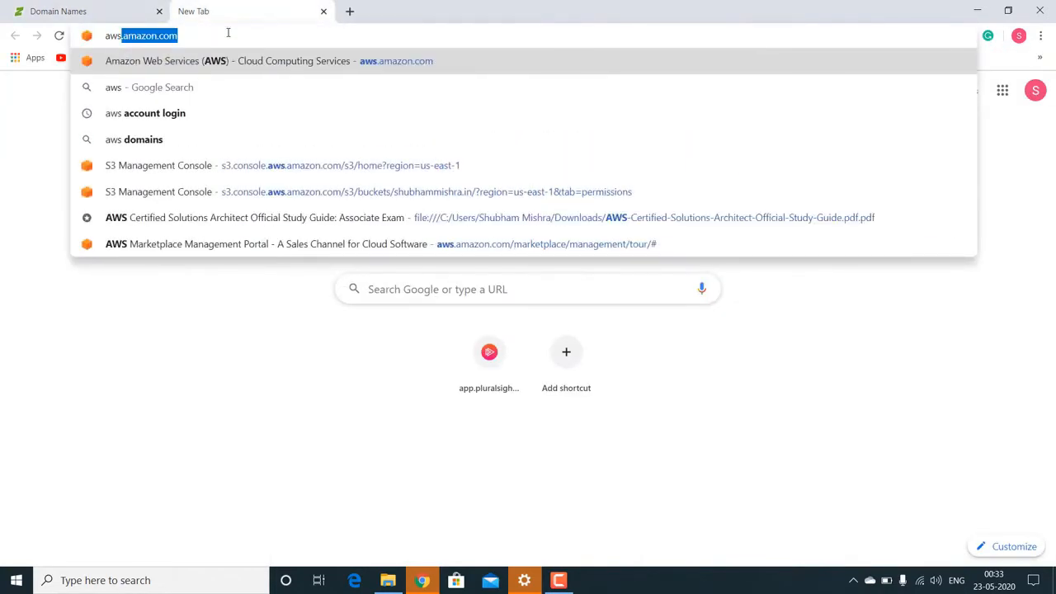
key("Return")
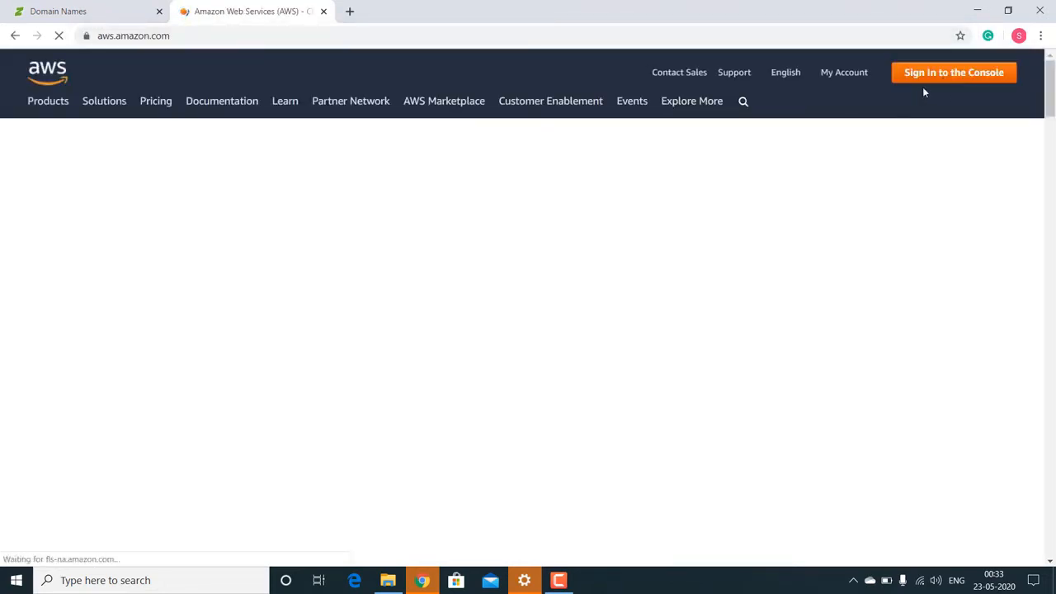
left_click(947, 83)
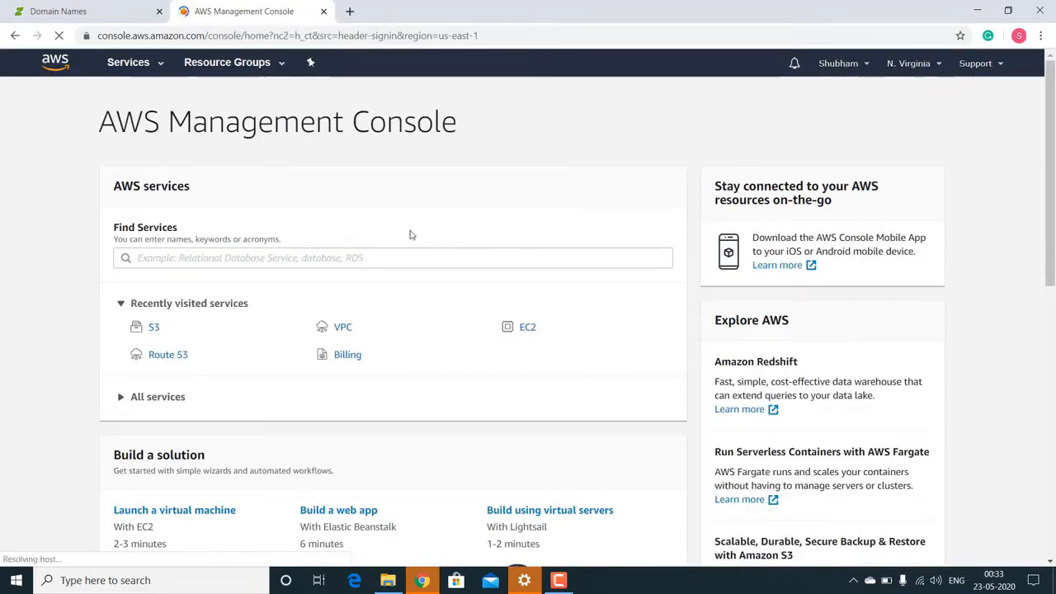
left_click(154, 328)
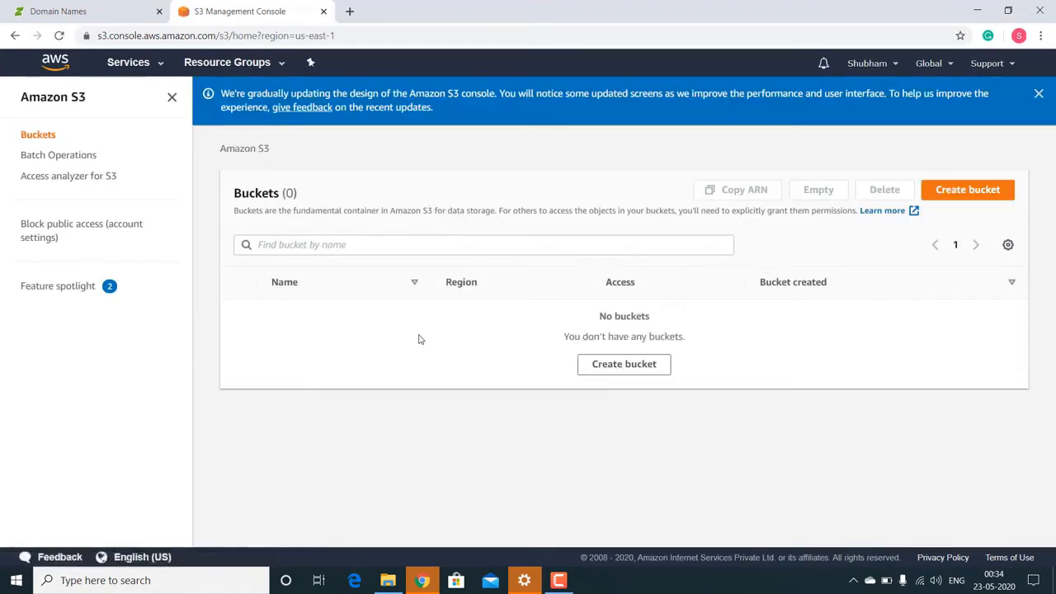
Step: Start a new S3 bucket and name it exactly like the registered .in domain
left_click(969, 191)
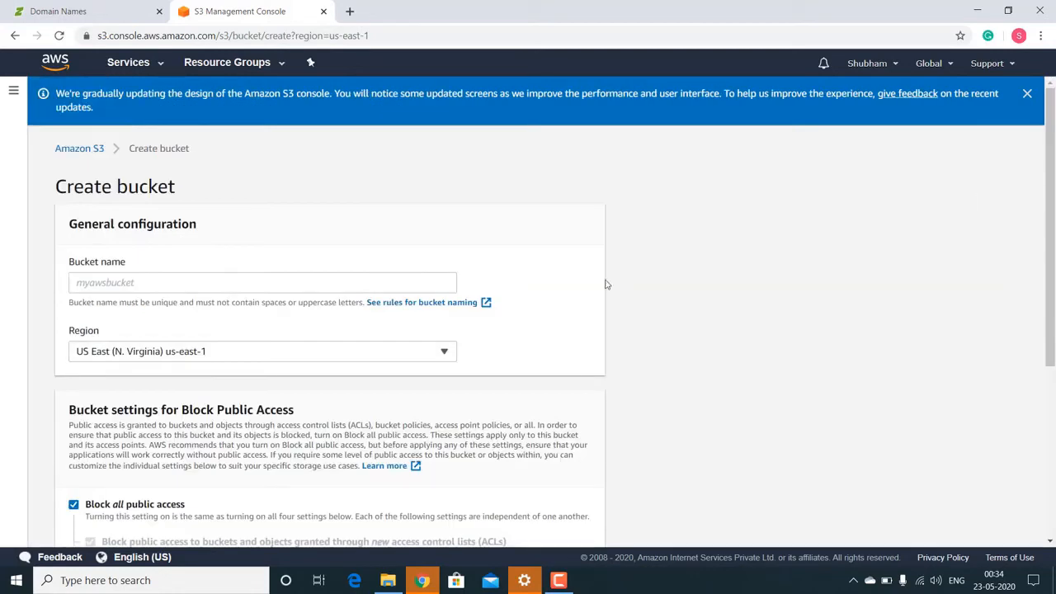
left_click(174, 279)
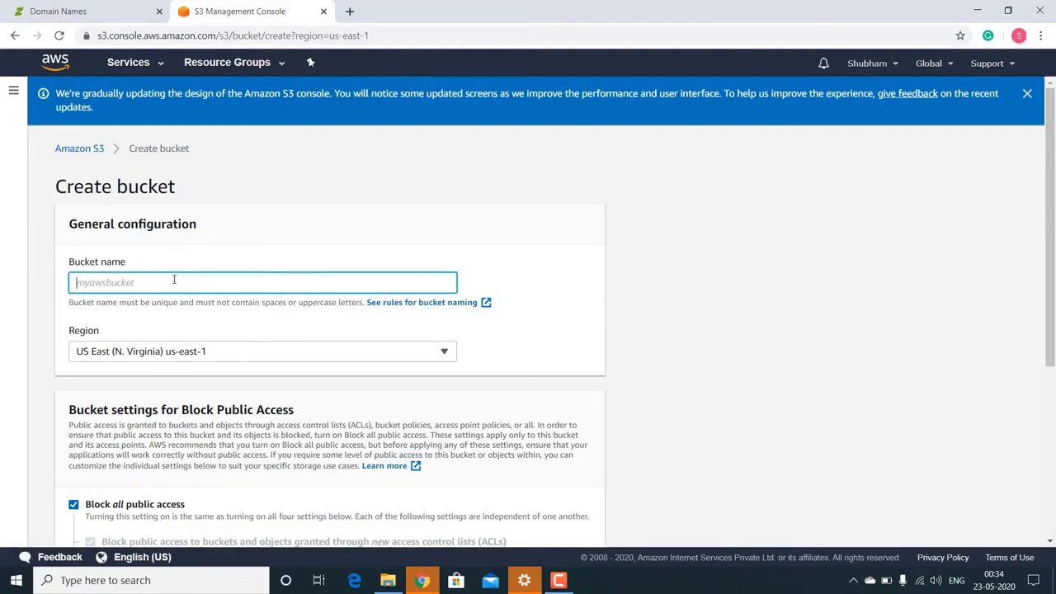
type("shubhammishra.in")
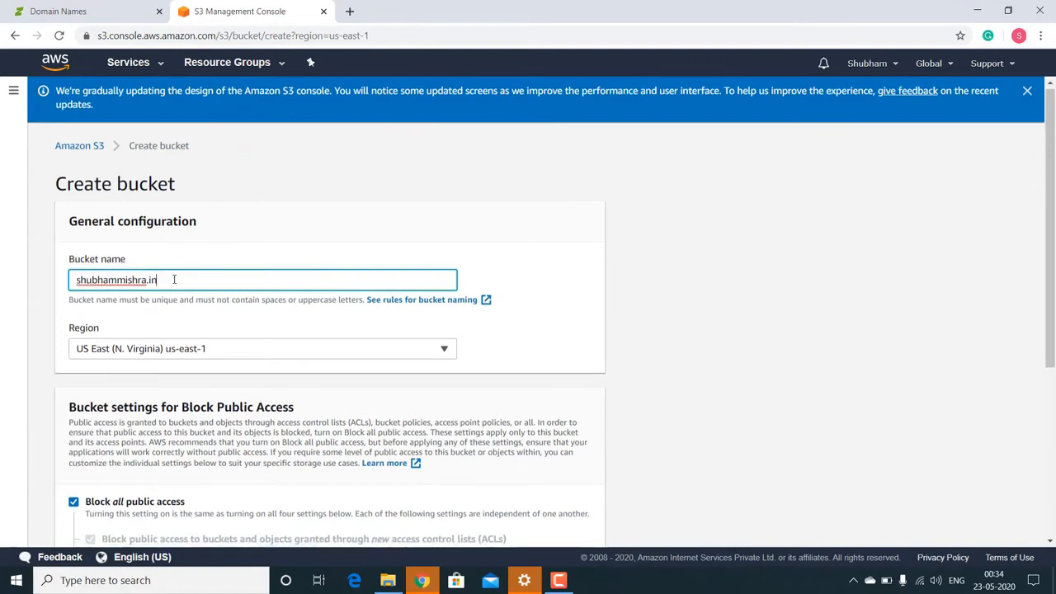
Step: Turn off Block all public access, acknowledge that the bucket's objects might become public, and create the bucket in US East (N. Virginia)
scroll(89, 356, "down", 3)
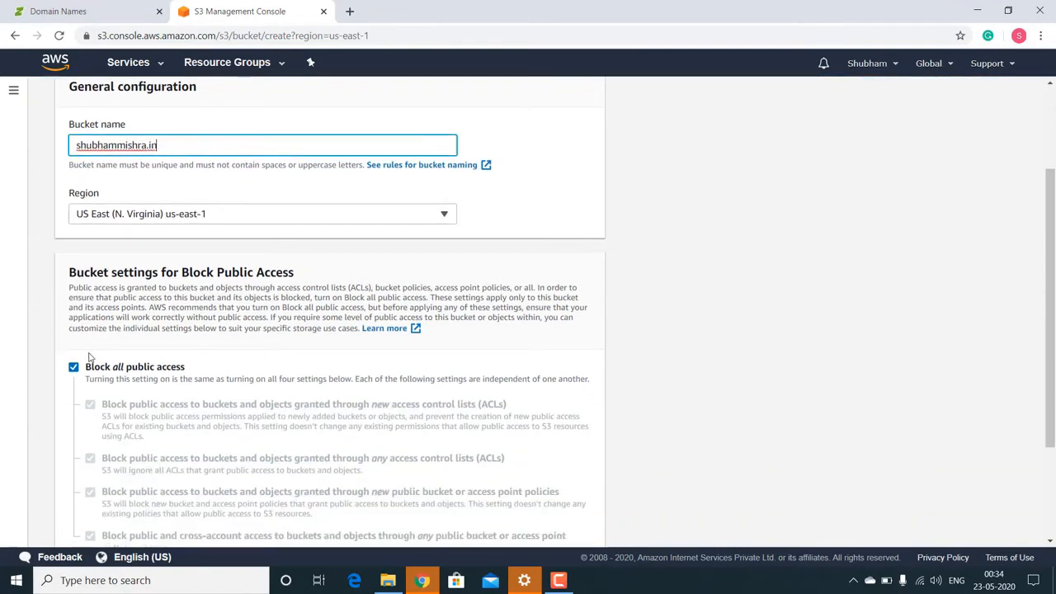
left_click(73, 310)
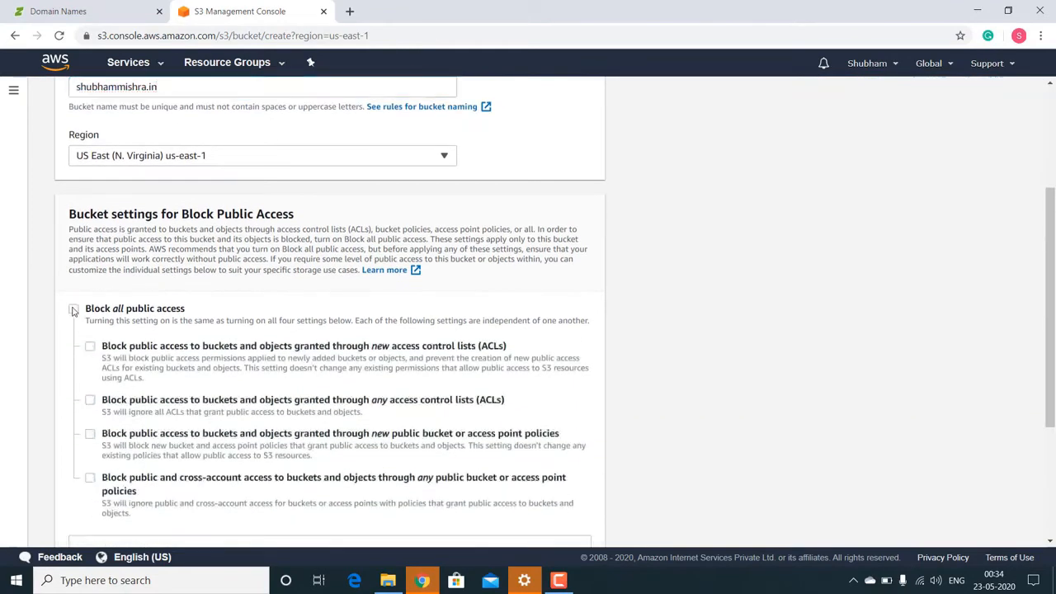
scroll(91, 281, "down", 1)
scroll(118, 252, "up", 3)
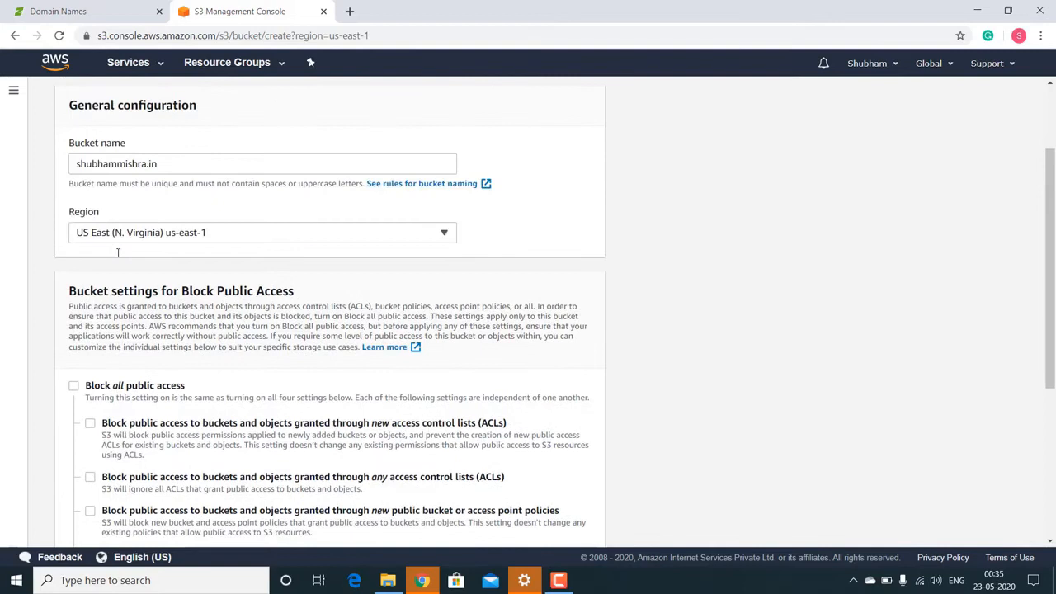
scroll(118, 252, "down", 2)
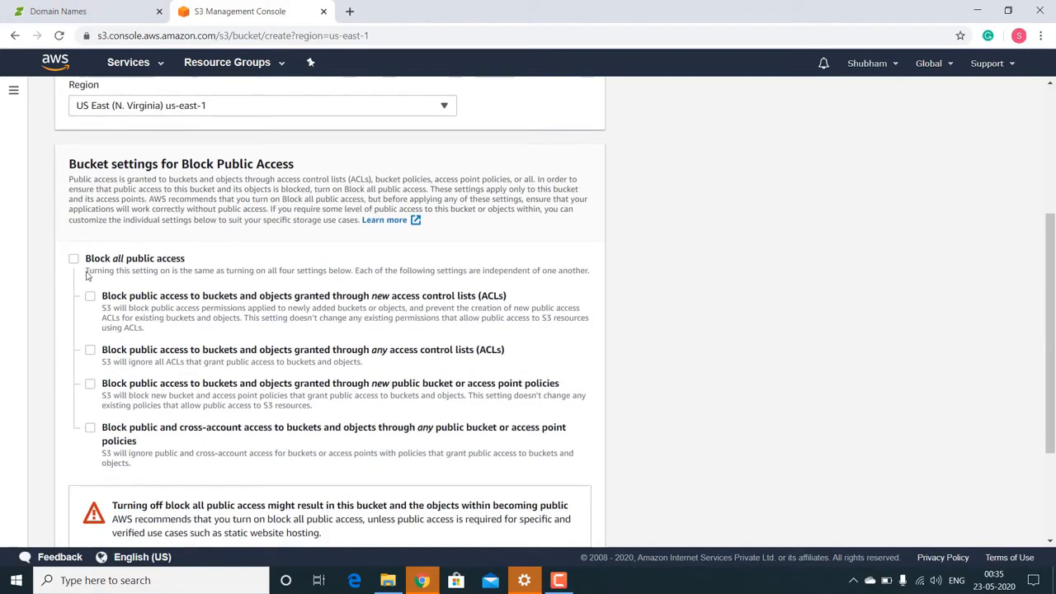
scroll(164, 218, "up", 1)
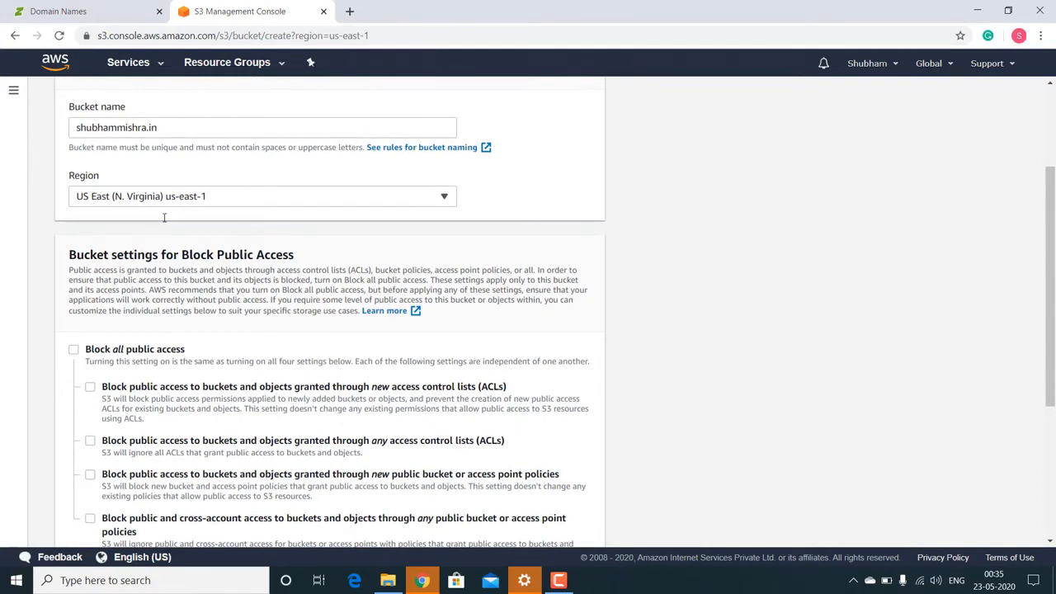
scroll(164, 218, "down", 3)
scroll(165, 217, "up", 3)
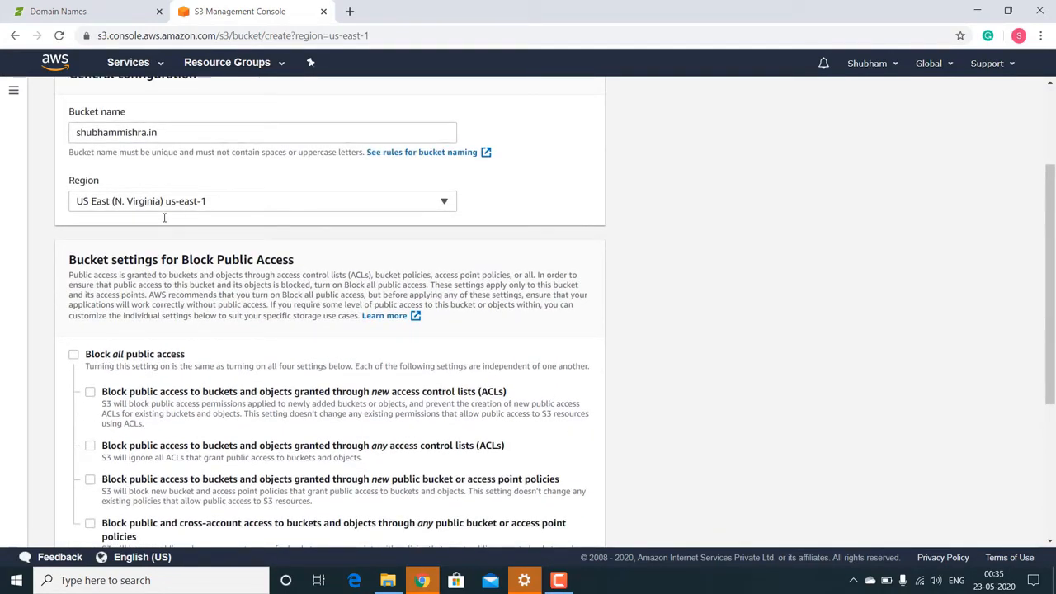
scroll(153, 302, "down", 3)
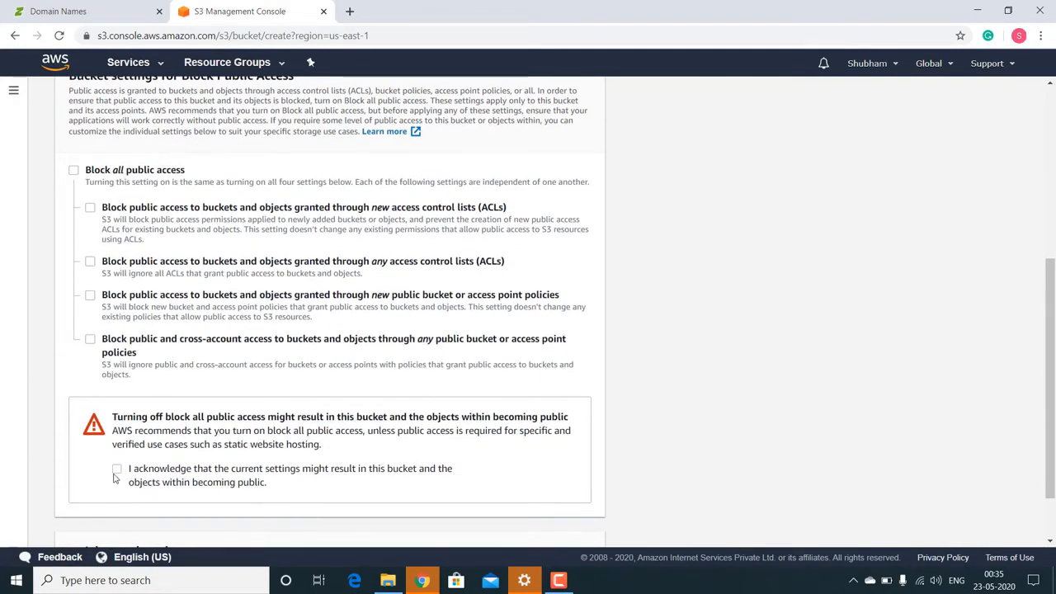
scroll(115, 475, "down", 1)
left_click(117, 397)
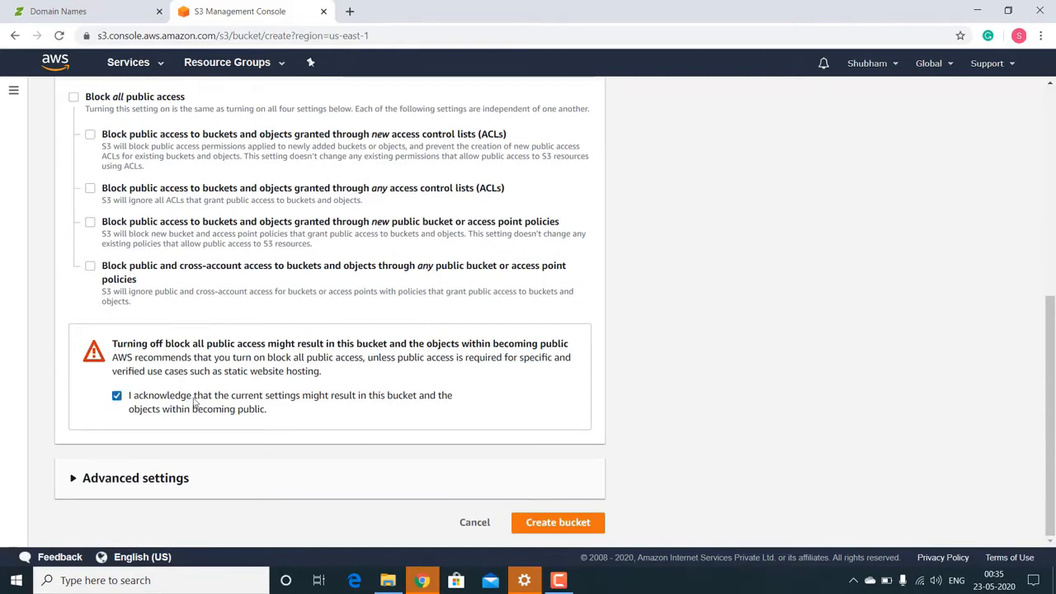
left_click(552, 523)
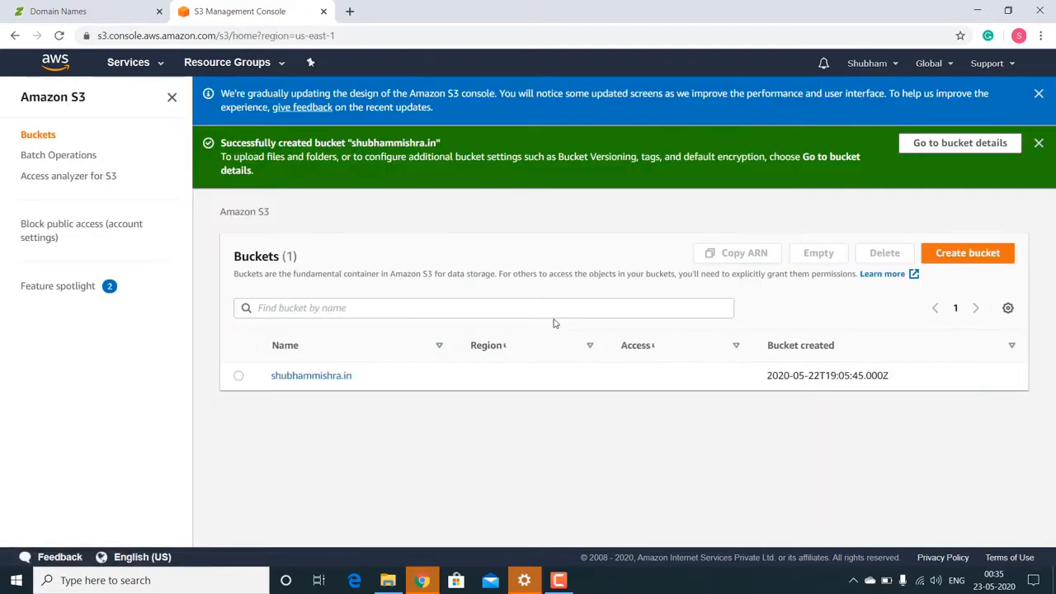
Step: Open the static website hosting settings in the new bucket's properties
left_click(307, 384)
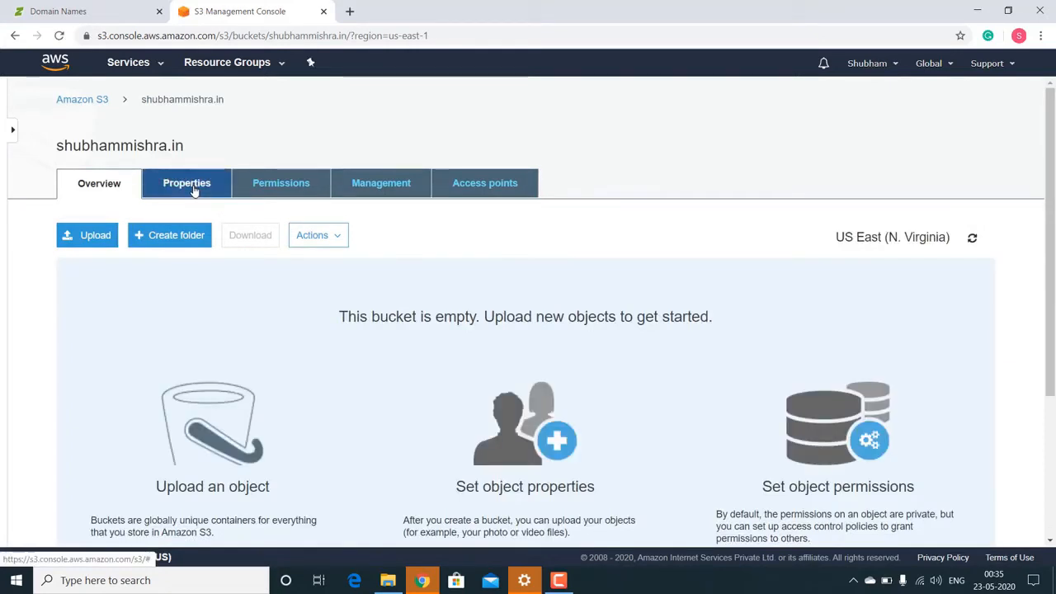
left_click(194, 190)
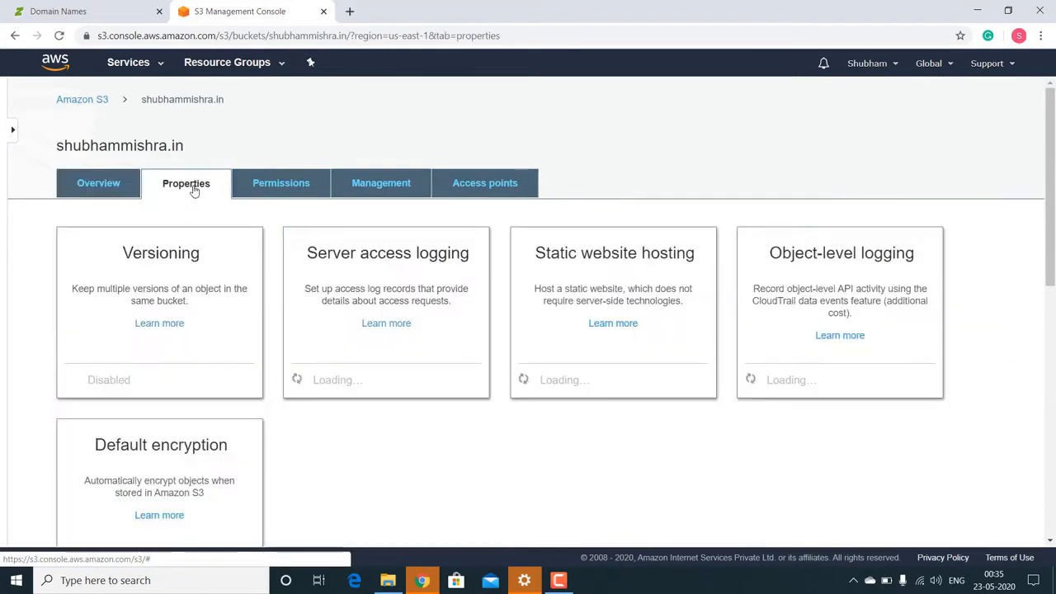
left_click(620, 255)
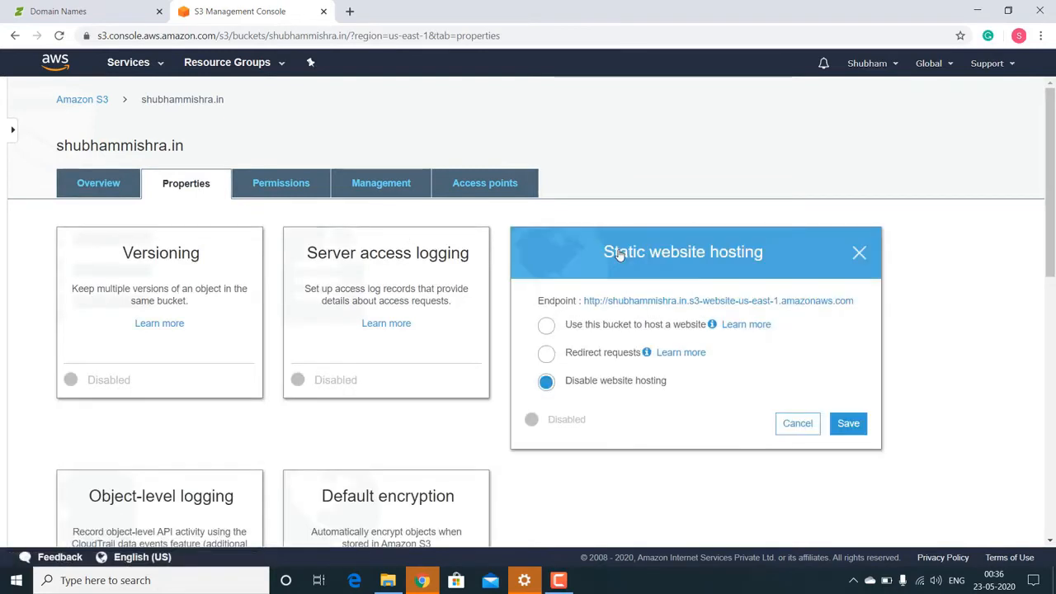
Step: Enable the bucket to host a website with index.html as the index document, and save the hosting settings
left_click(546, 326)
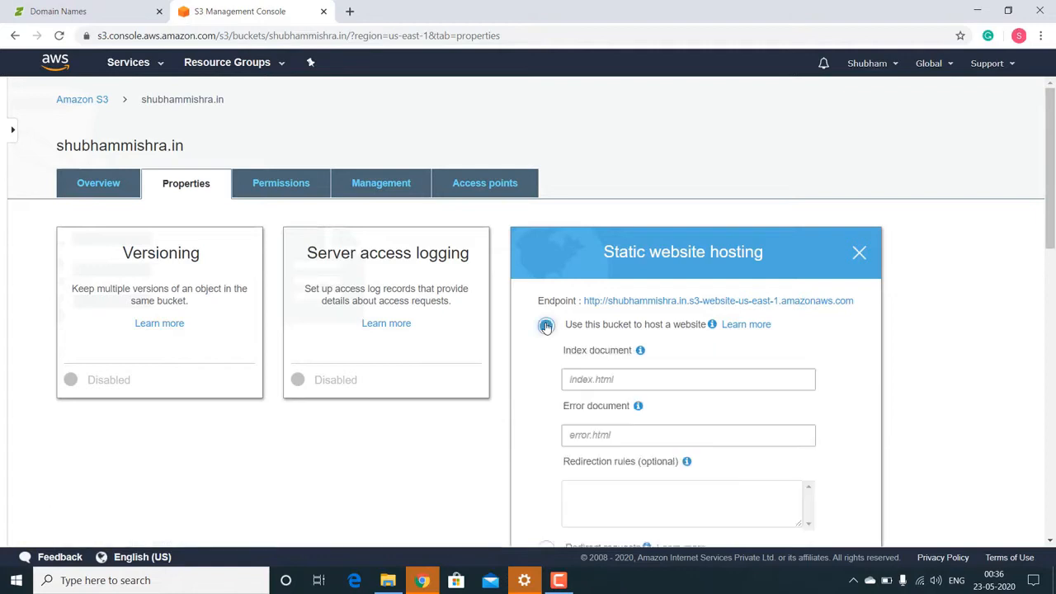
scroll(596, 334, "down", 1)
left_click(607, 314)
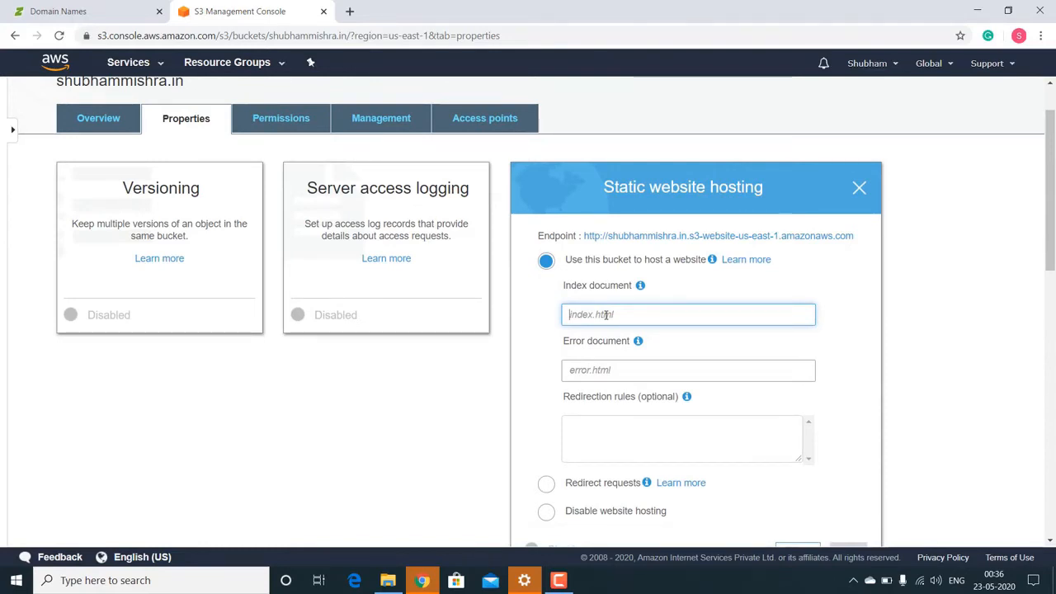
type("index.html")
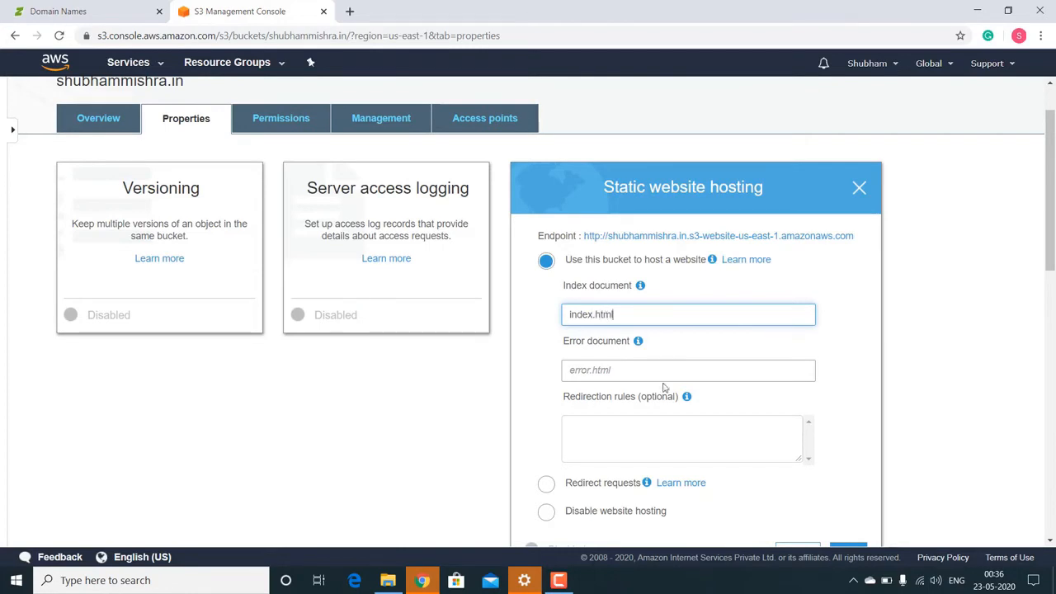
scroll(663, 388, "down", 1)
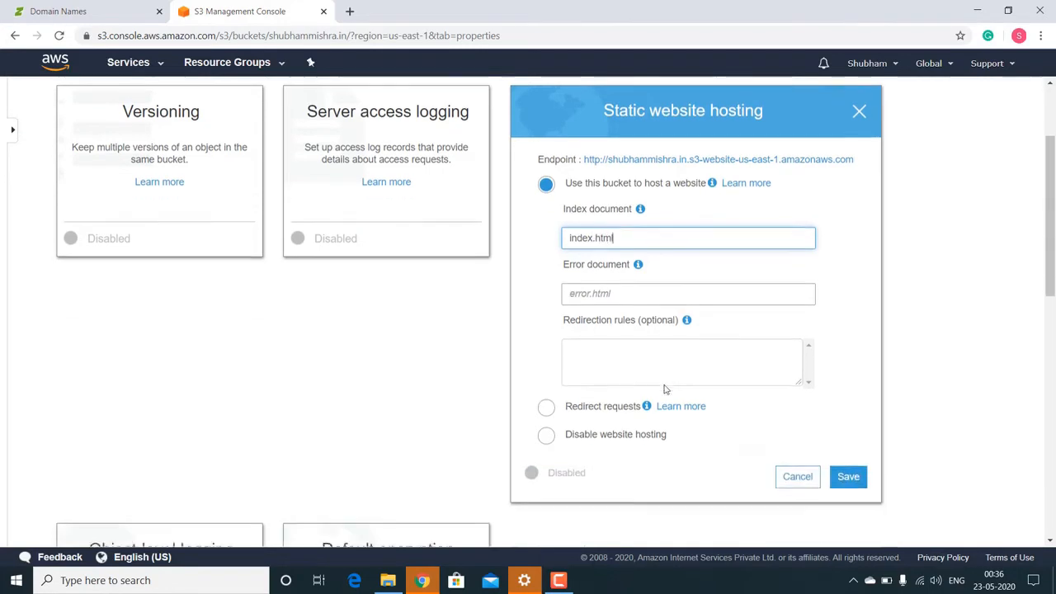
scroll(761, 358, "down", 1)
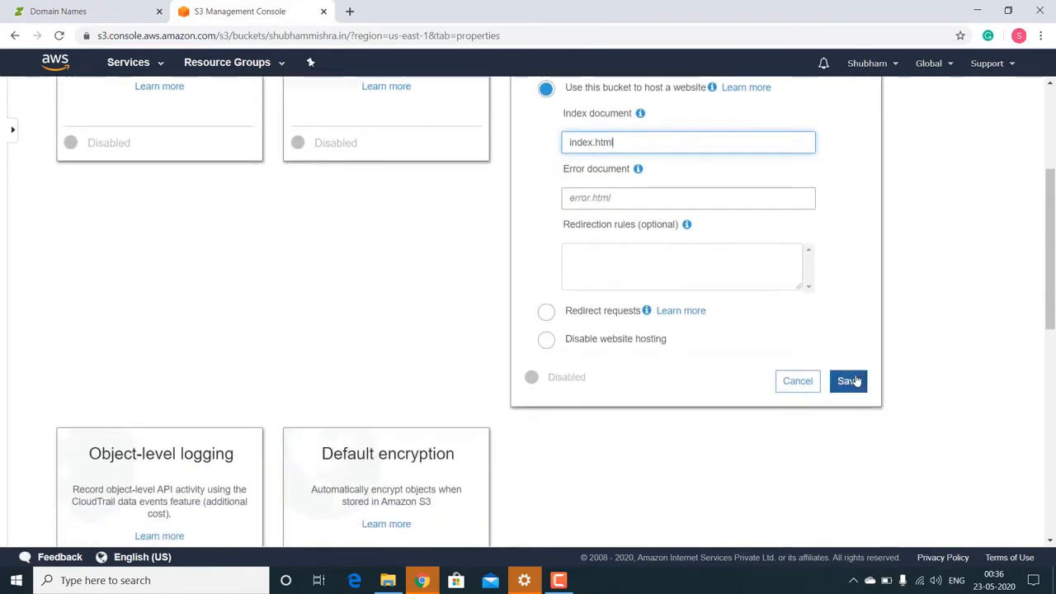
left_click(854, 380)
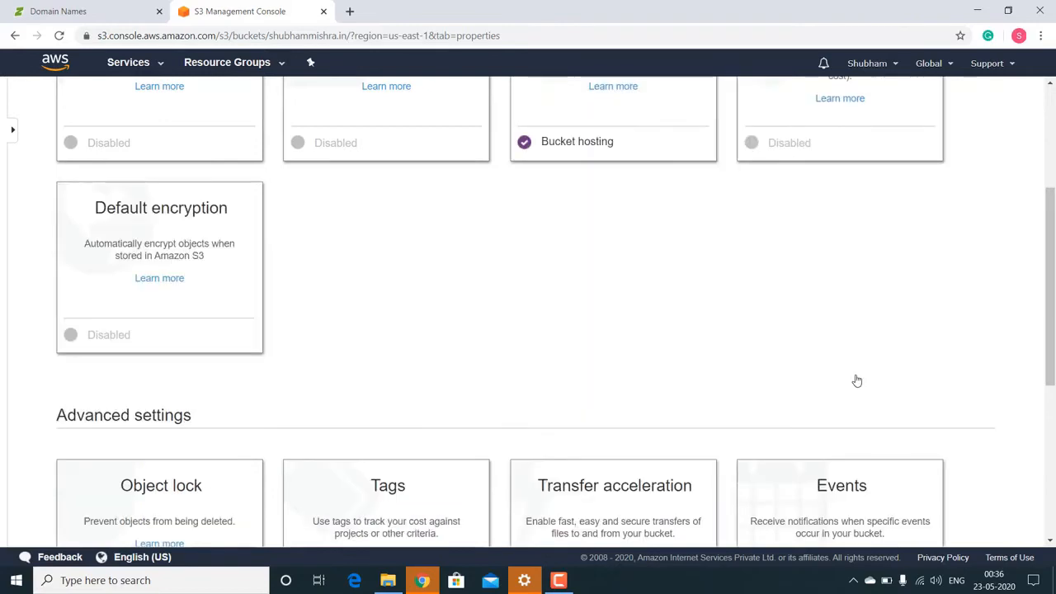
scroll(542, 273, "up", 2)
scroll(542, 273, "up", 1)
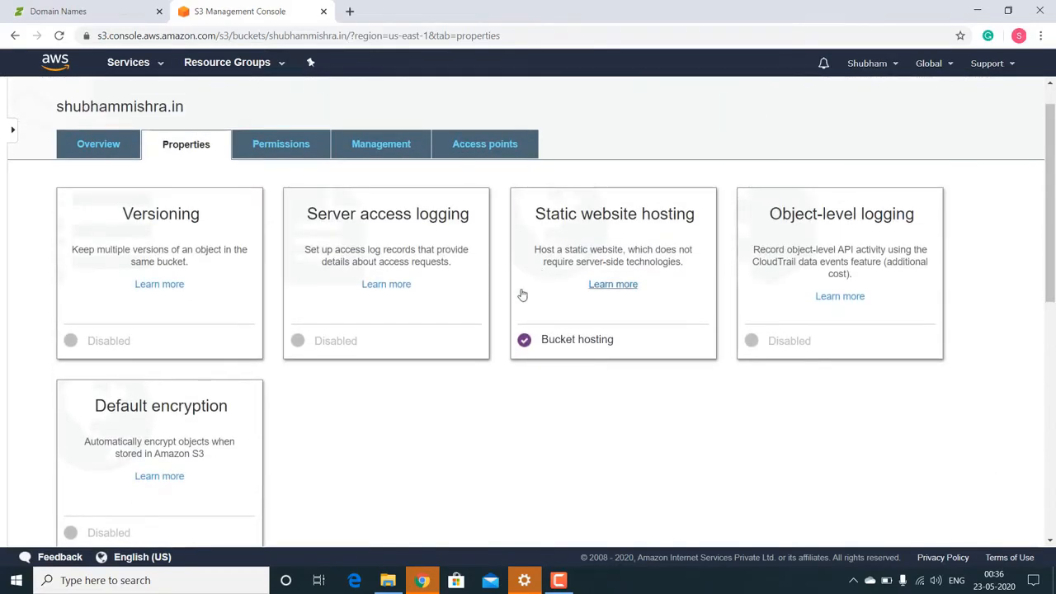
scroll(456, 385, "up", 1)
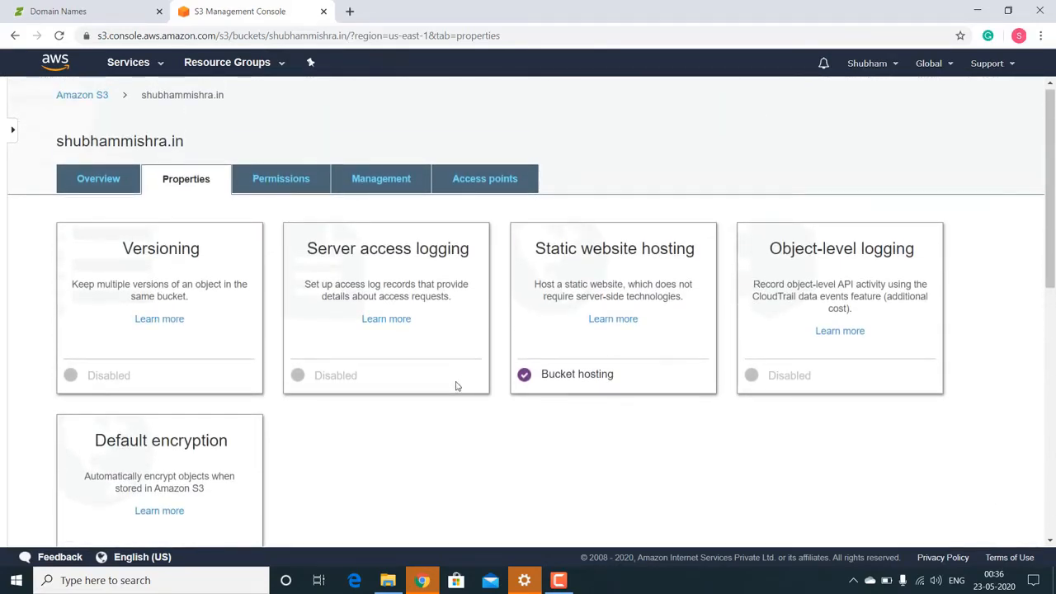
scroll(458, 386, "up", 1)
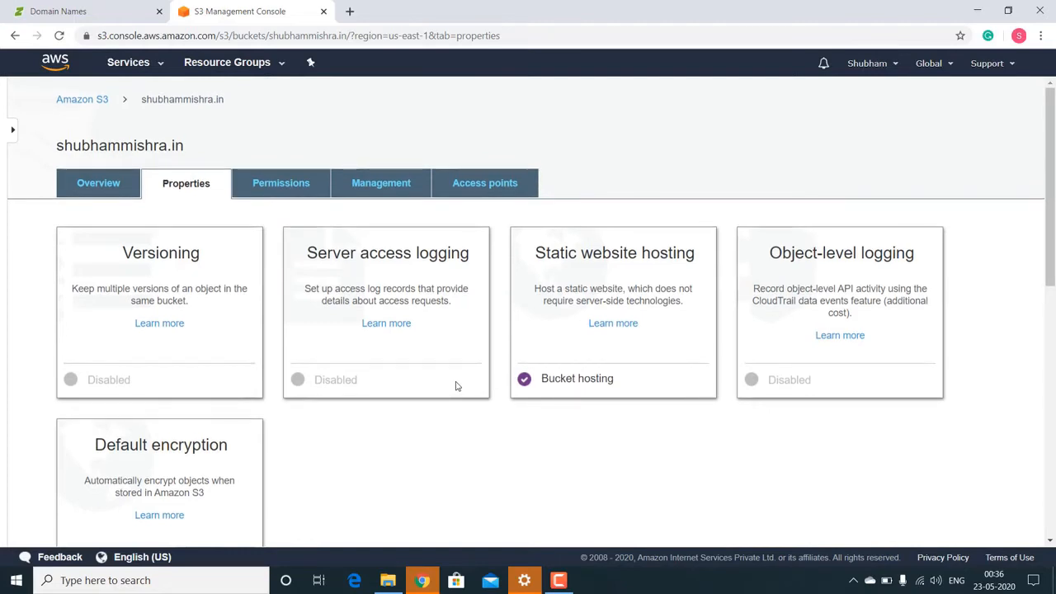
Step: Open the bucket policy editor in the website bucket's permissions
left_click(288, 190)
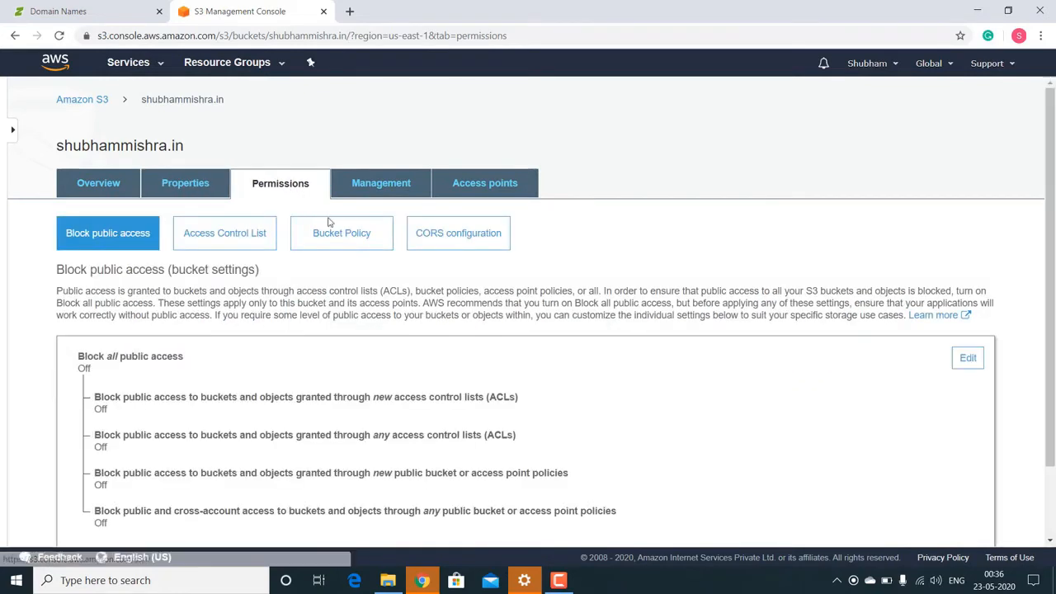
left_click(339, 235)
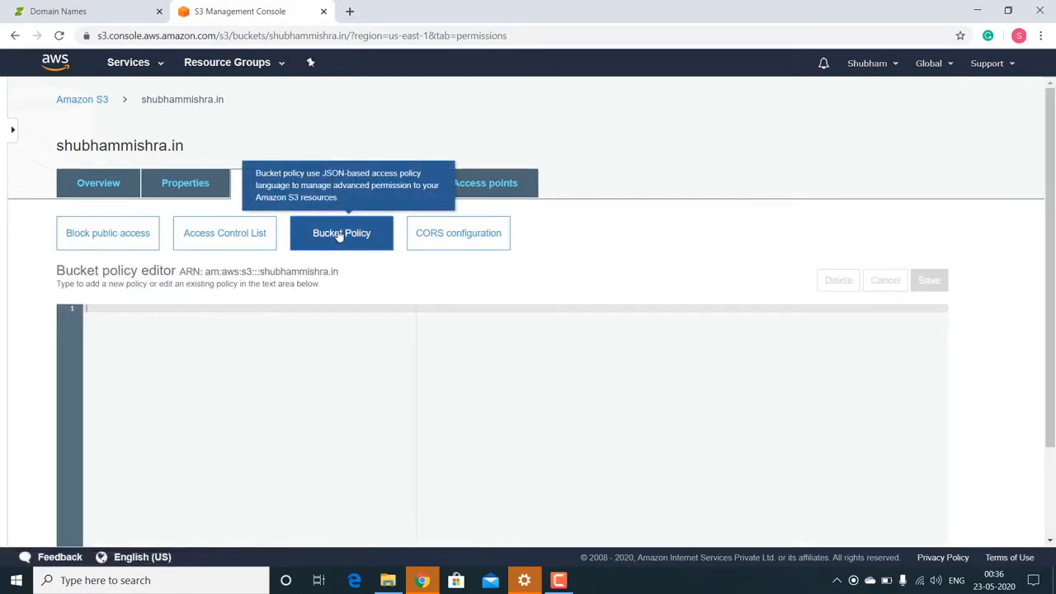
scroll(340, 236, "down", 2)
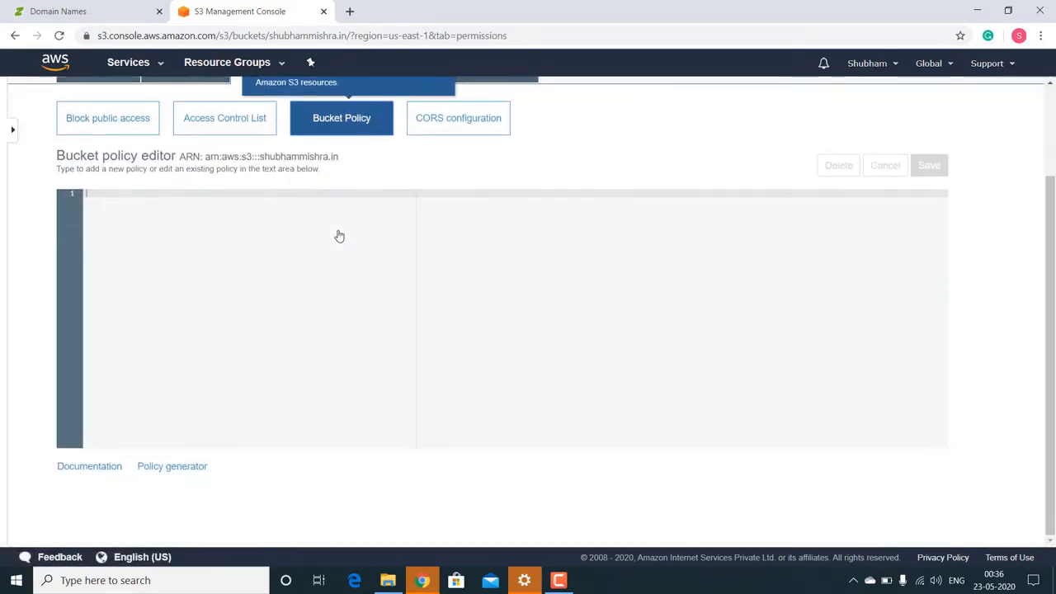
Step: Copy the JSON policy for granting read-only permission to an anonymous user from the Bucket Policy Examples in the AWS documentation
left_click(89, 467)
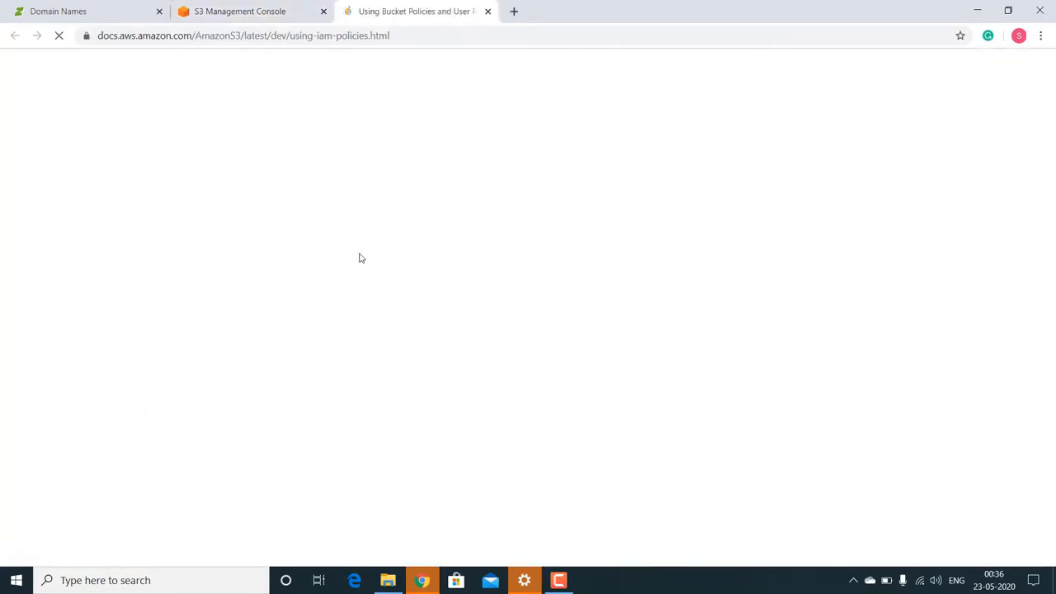
scroll(358, 256, "down", 3)
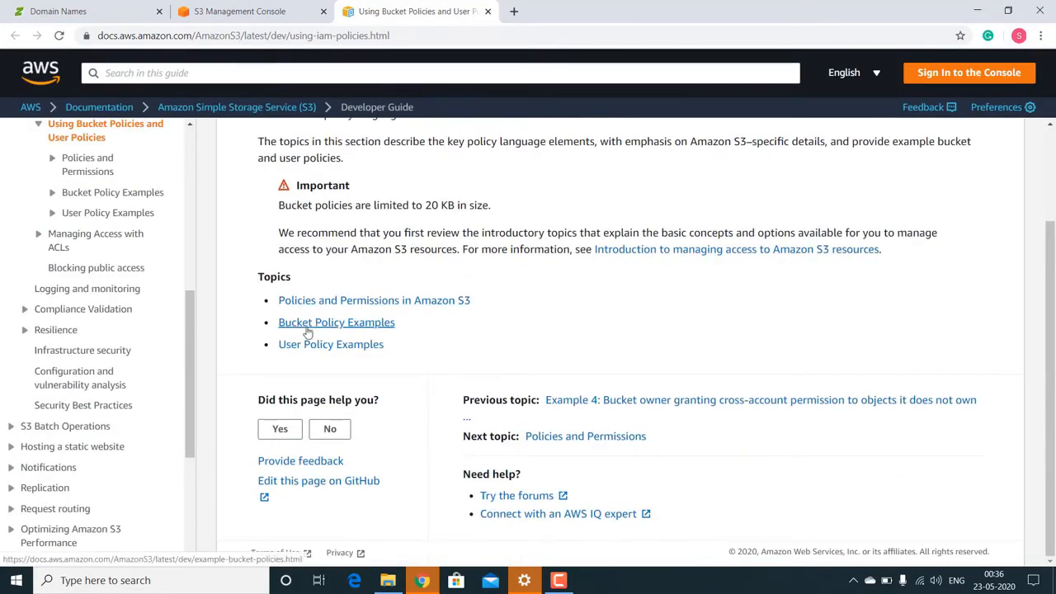
left_click(307, 329)
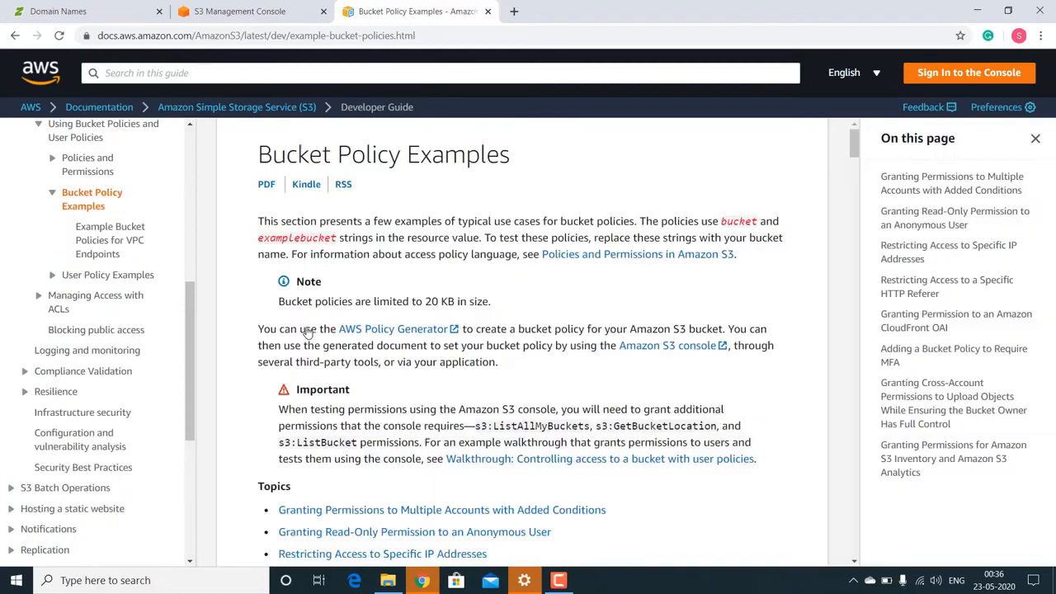
scroll(307, 330, "down", 10)
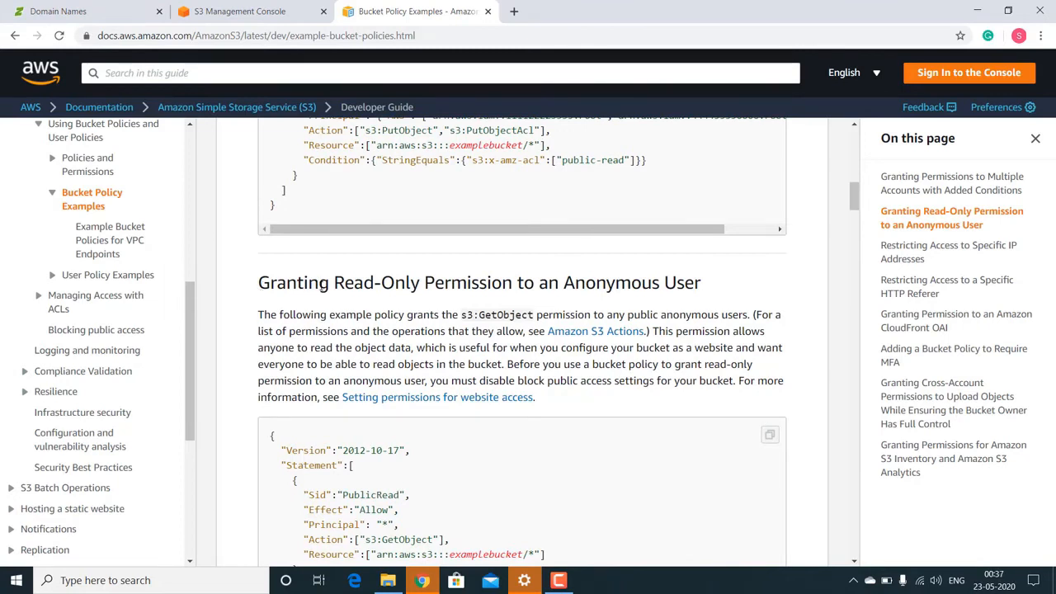
scroll(321, 285, "down", 2)
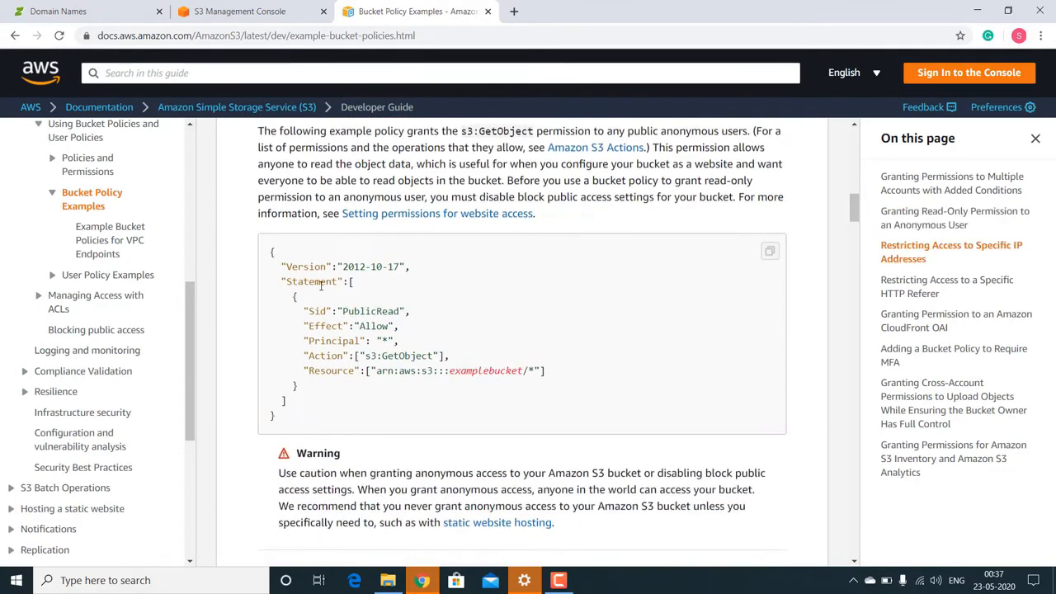
left_click(767, 254)
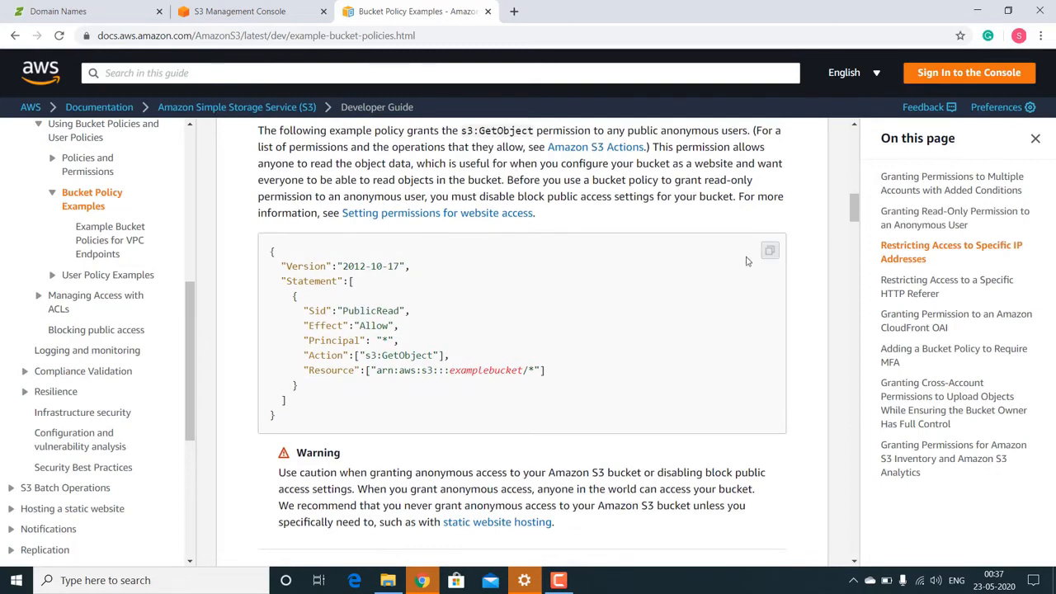
Step: Paste the copied public-read policy into the bucket's empty policy editor in the S3 console
left_click(265, 10)
left_click(87, 194)
key("ctrl+v")
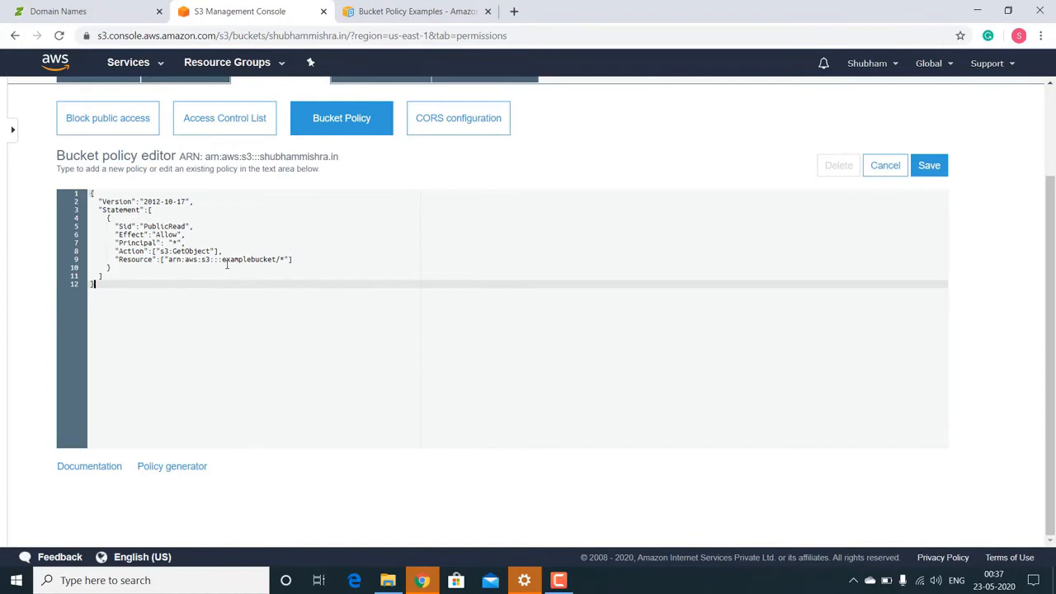
Step: Save the policy with the bucket's own name in place of examplebucket in the Resource ARN, and return to the bucket's overview
left_click_drag(222, 260, 269, 260)
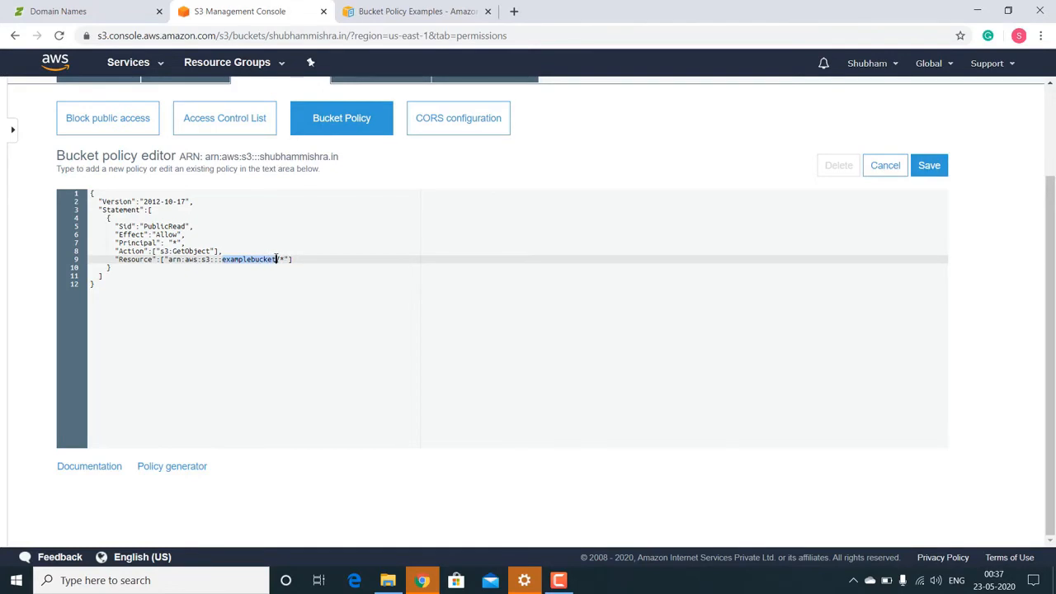
type("shubhammishra.in")
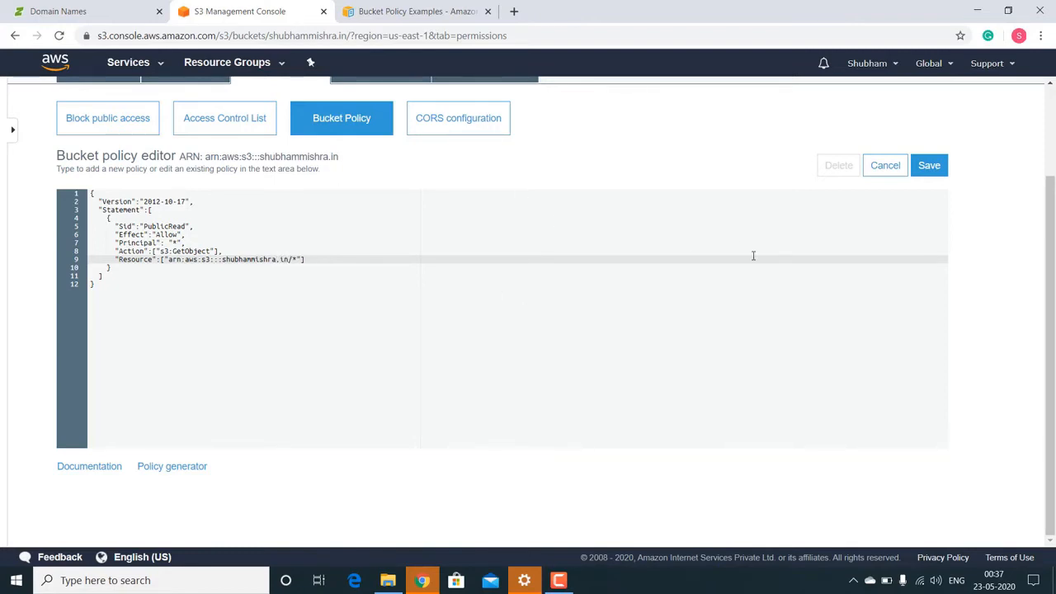
left_click(934, 175)
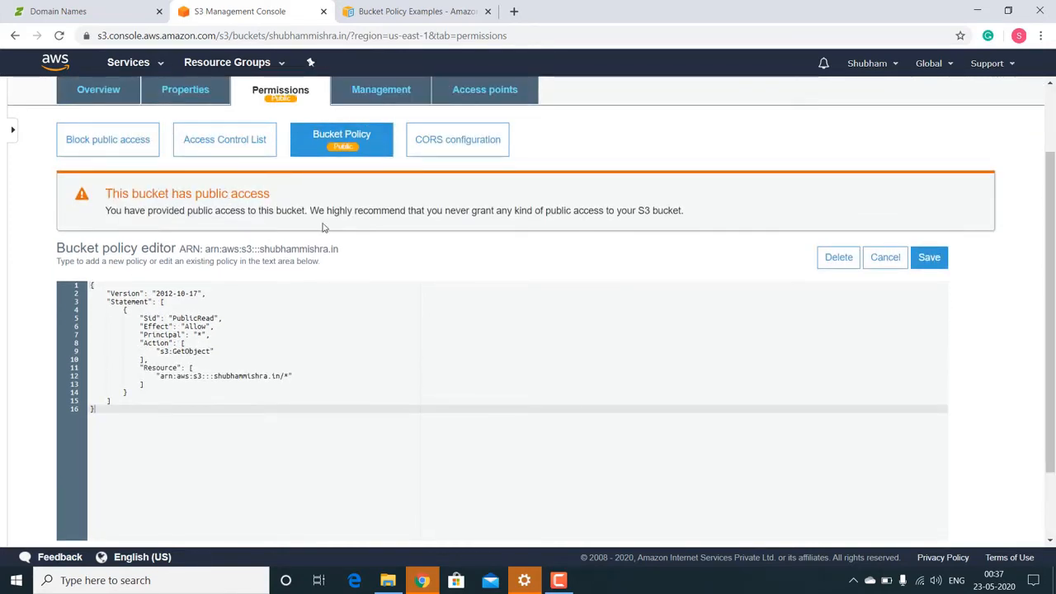
scroll(325, 228, "up", 2)
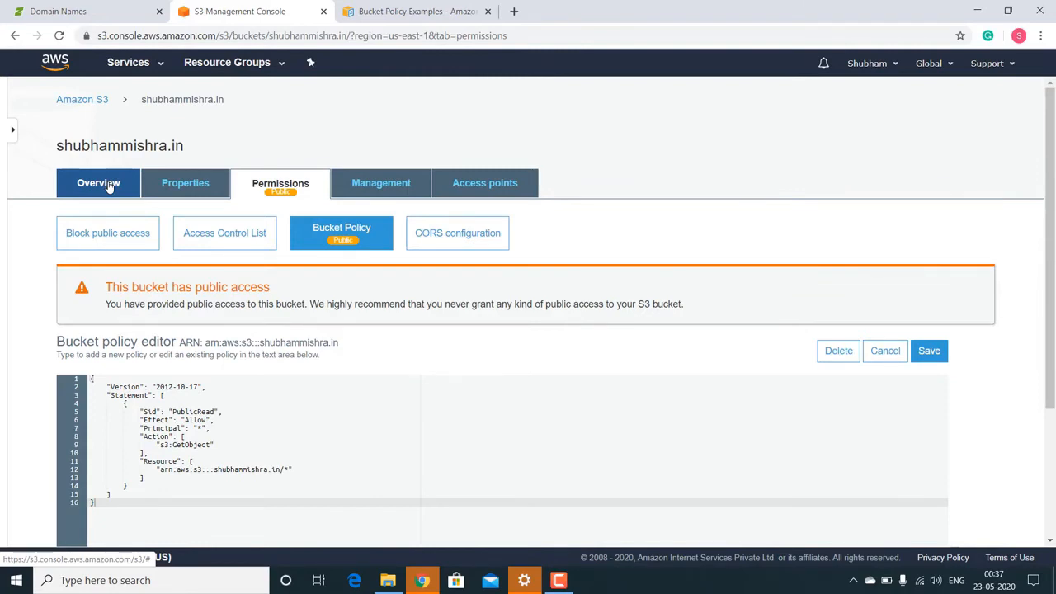
left_click(98, 183)
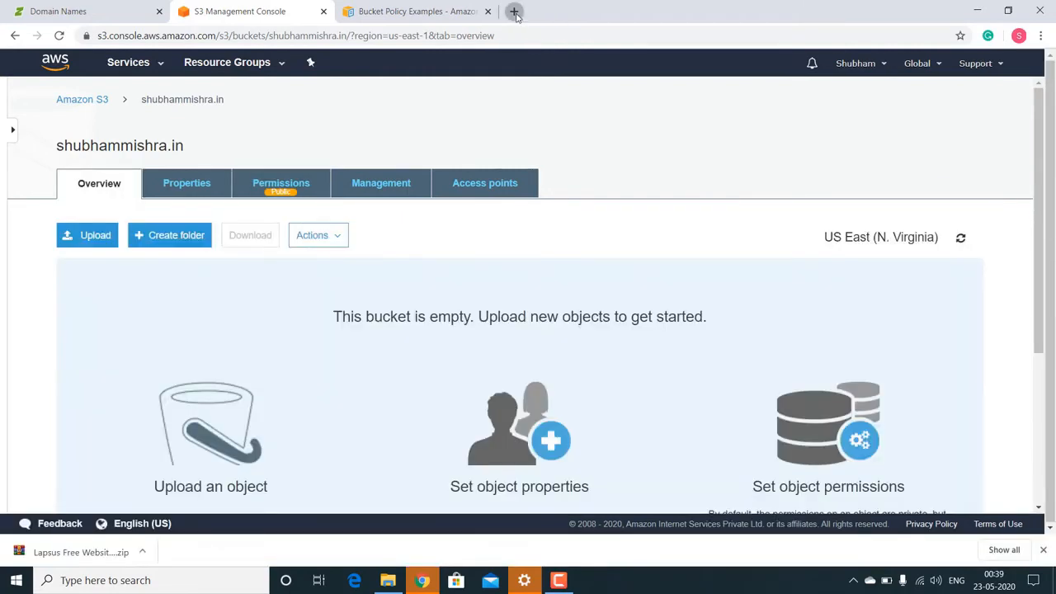
Step: Search Google for "static website design code html download" in a new browser tab and open the free-css.com templates result
left_click(514, 11)
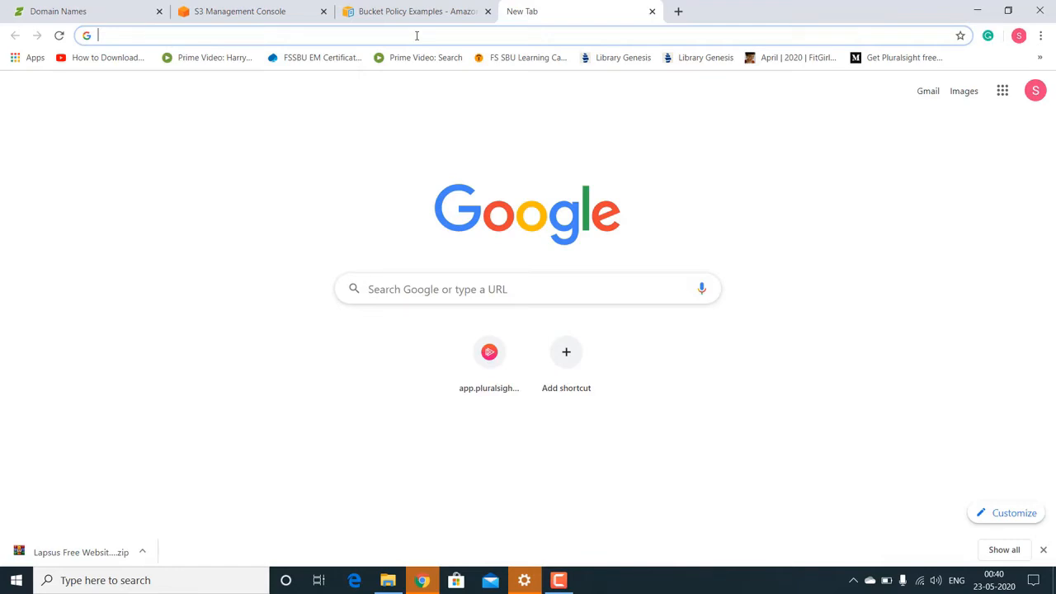
type("stat")
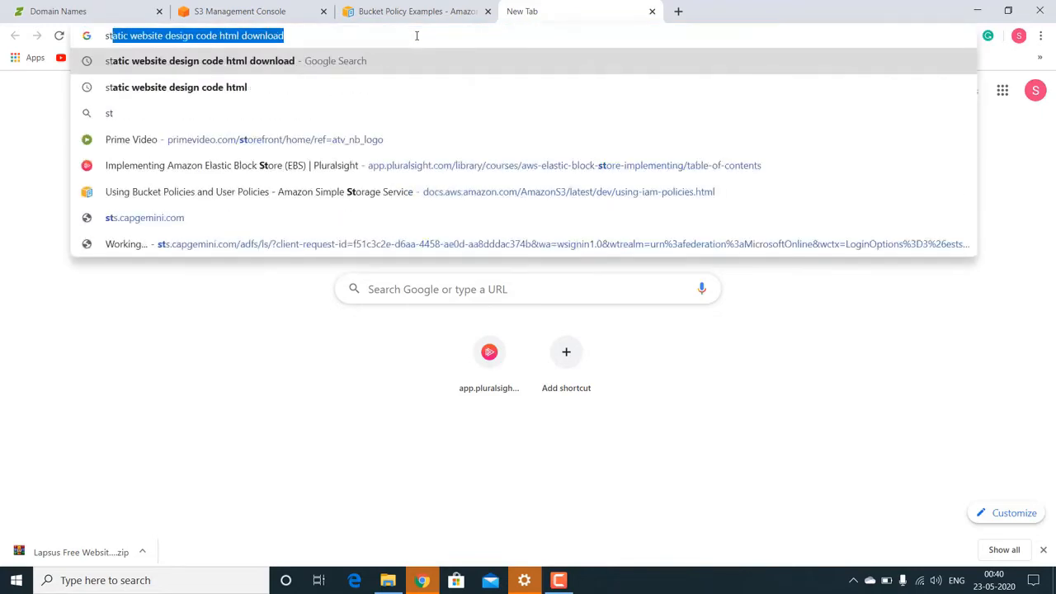
key("Return")
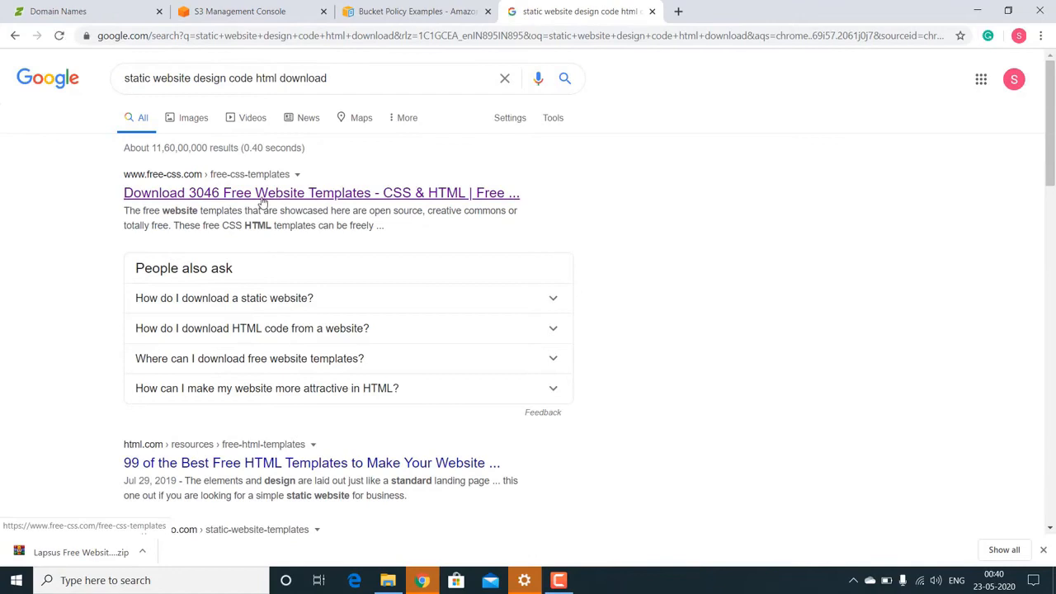
left_click(269, 195)
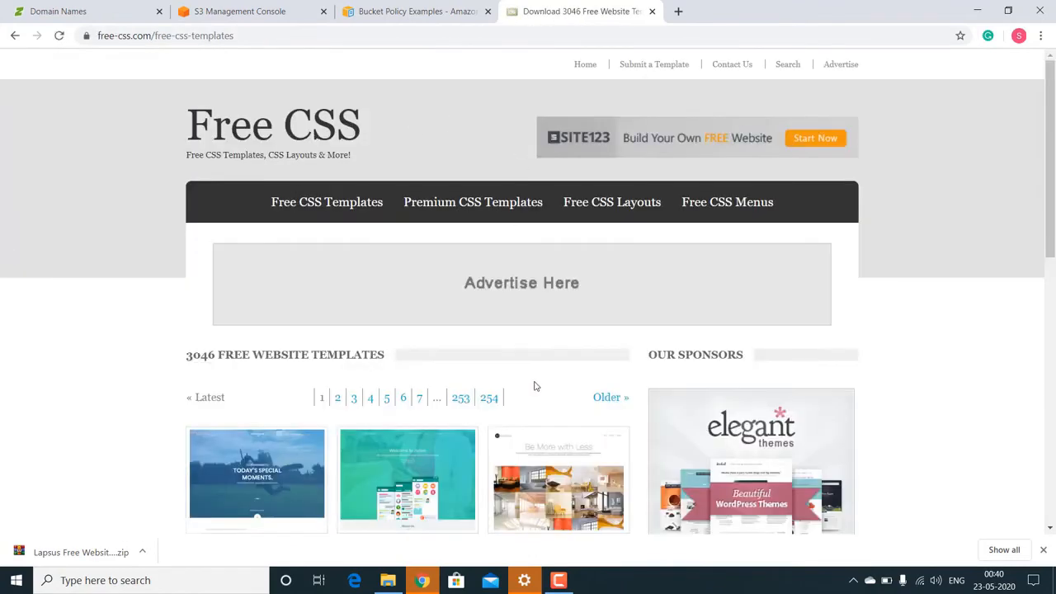
Step: Download the Minimalista template from the free website templates listing
scroll(540, 437, "down", 4)
left_click(537, 188)
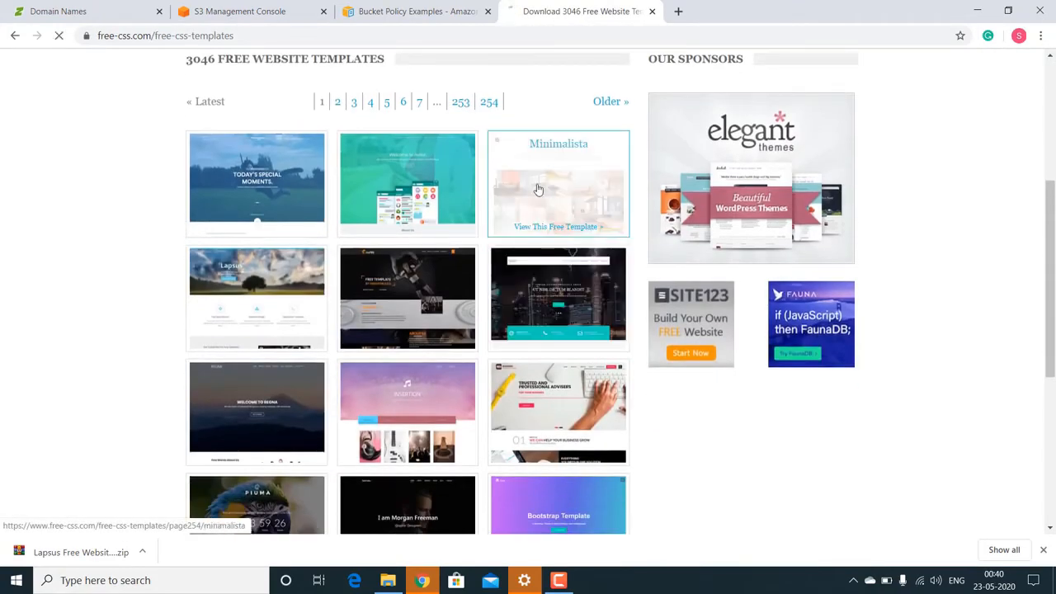
scroll(474, 246, "down", 4)
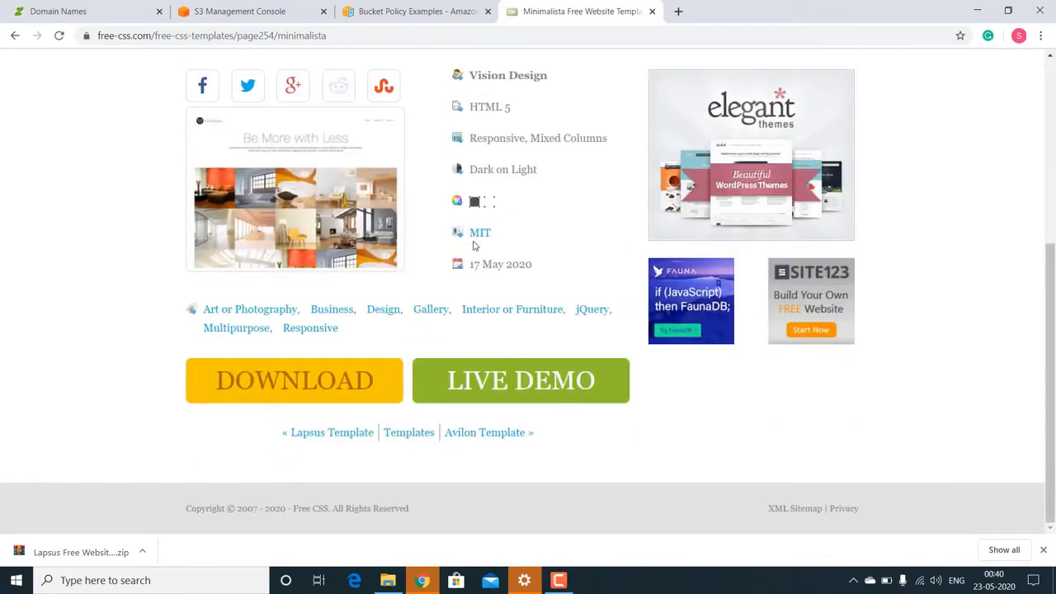
left_click(271, 381)
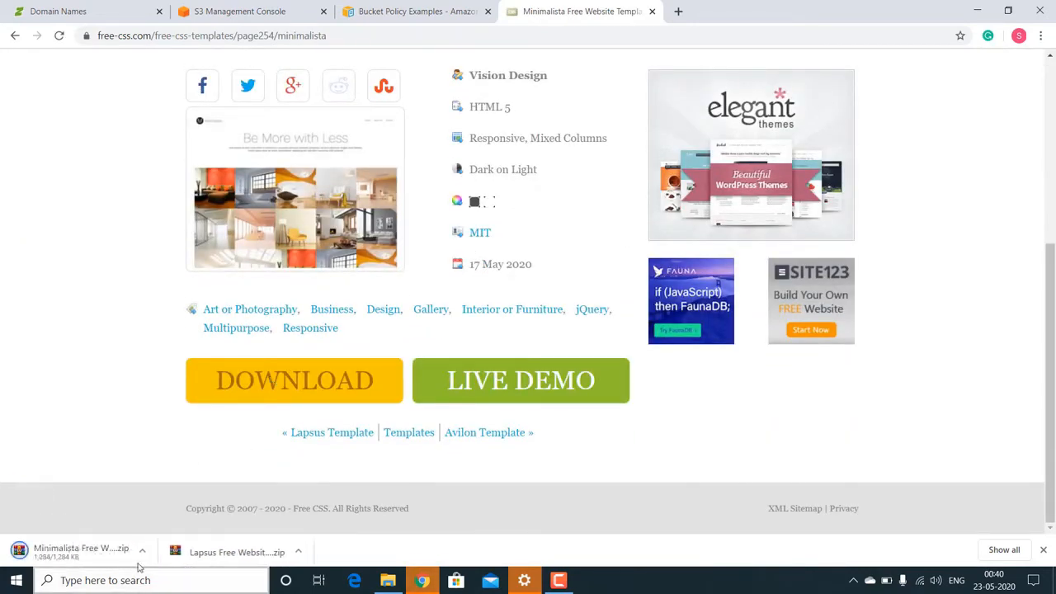
Step: Extract the downloaded Minimalista zip into a folder of its own in Downloads and view the extracted files
left_click(142, 552)
left_click(179, 503)
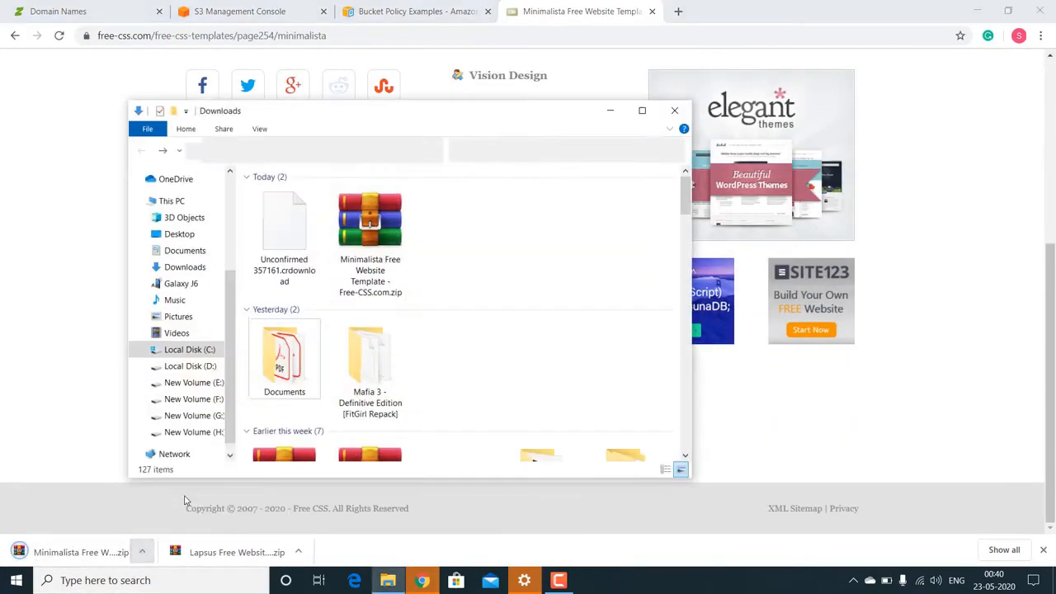
right_click(366, 234)
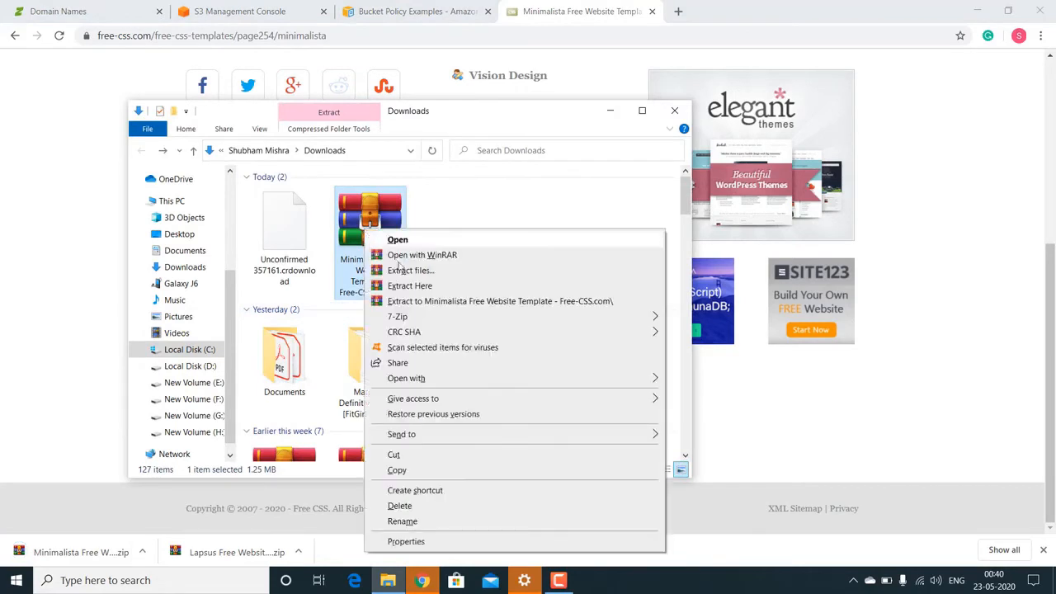
left_click(429, 300)
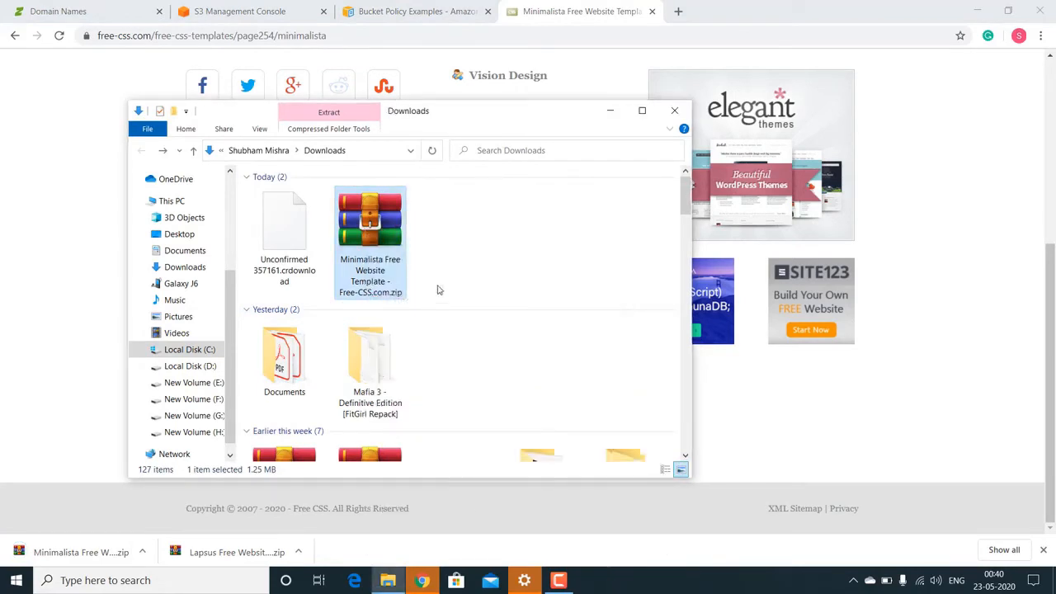
double_click(378, 233)
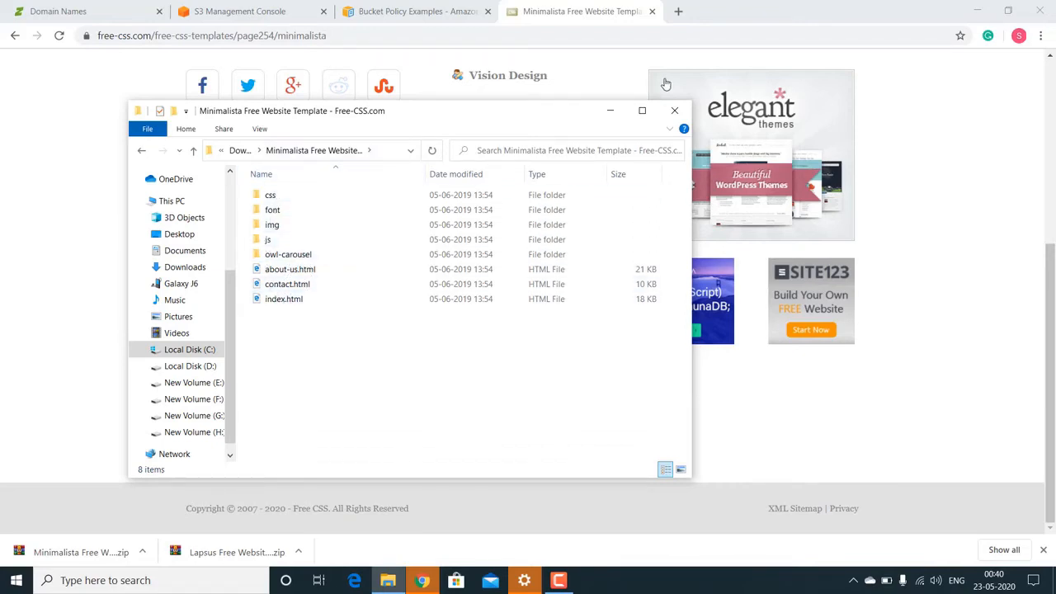
left_click(607, 111)
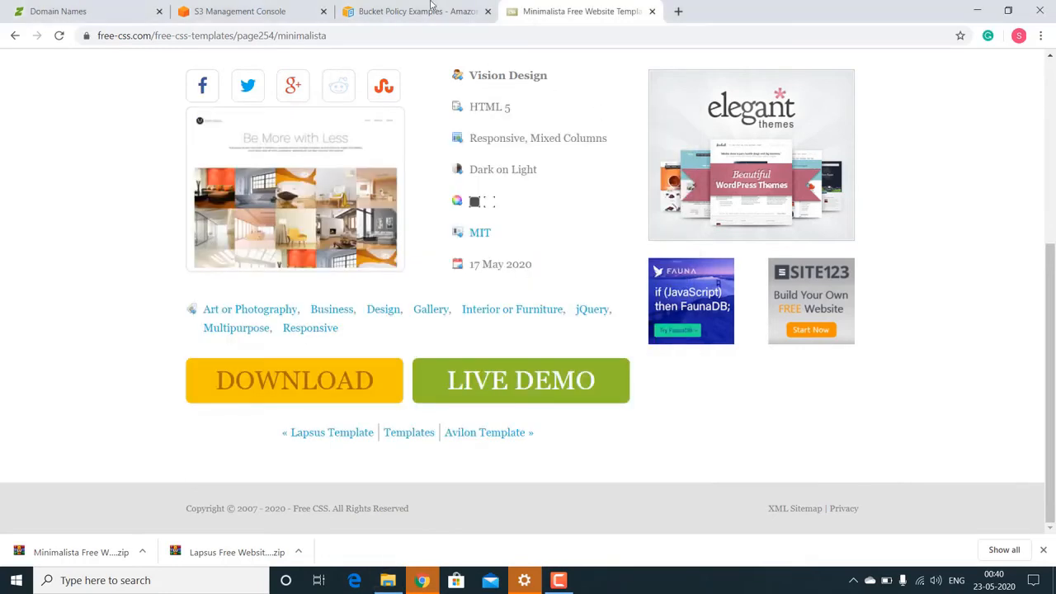
Step: Upload all folders and HTML files of the extracted Minimalista template to the S3 bucket
left_click(402, 11)
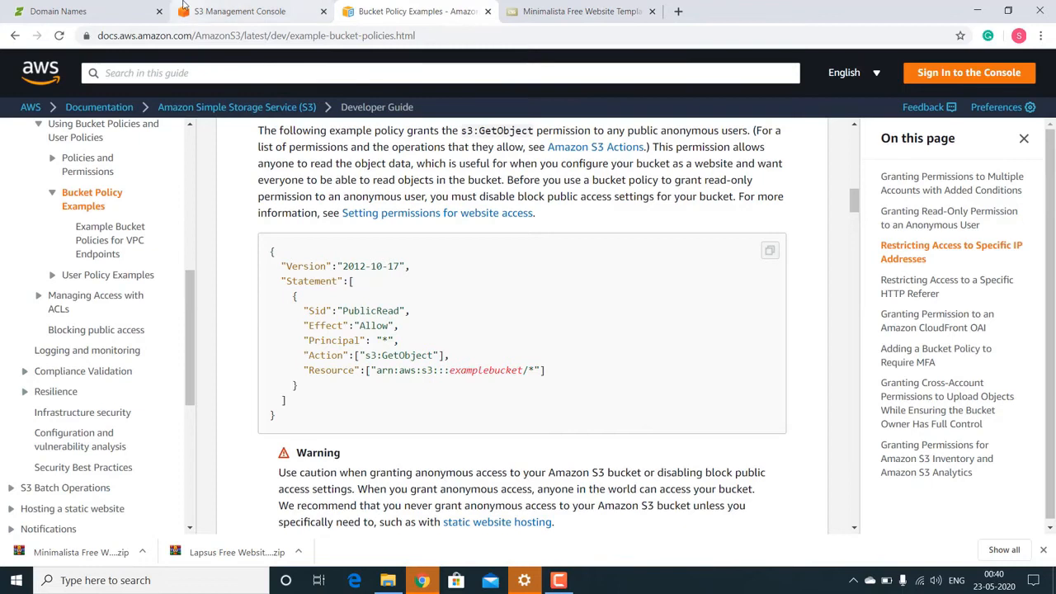
left_click(213, 6)
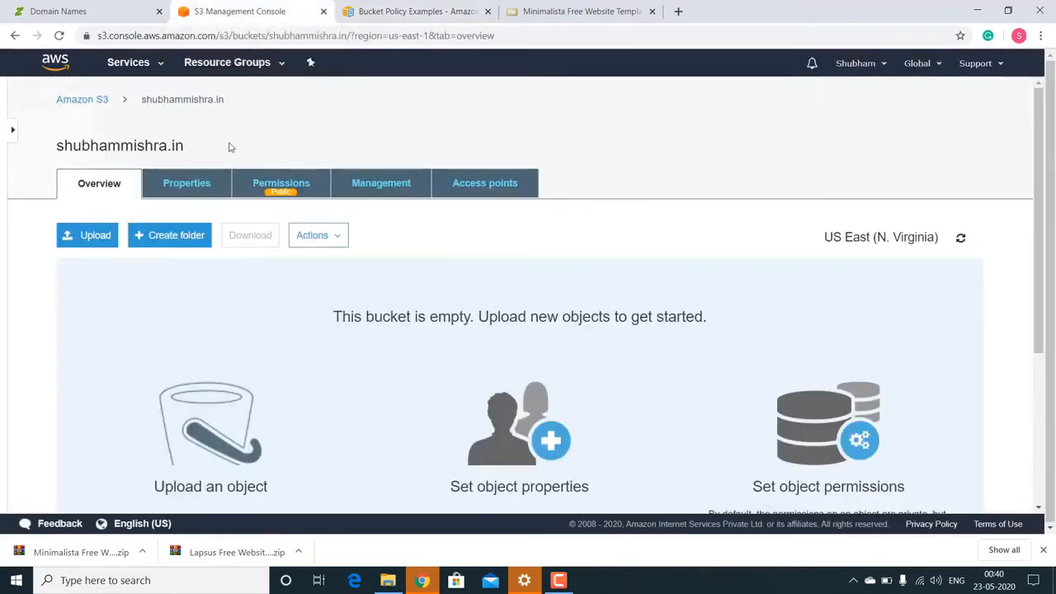
scroll(210, 279, "down", 2)
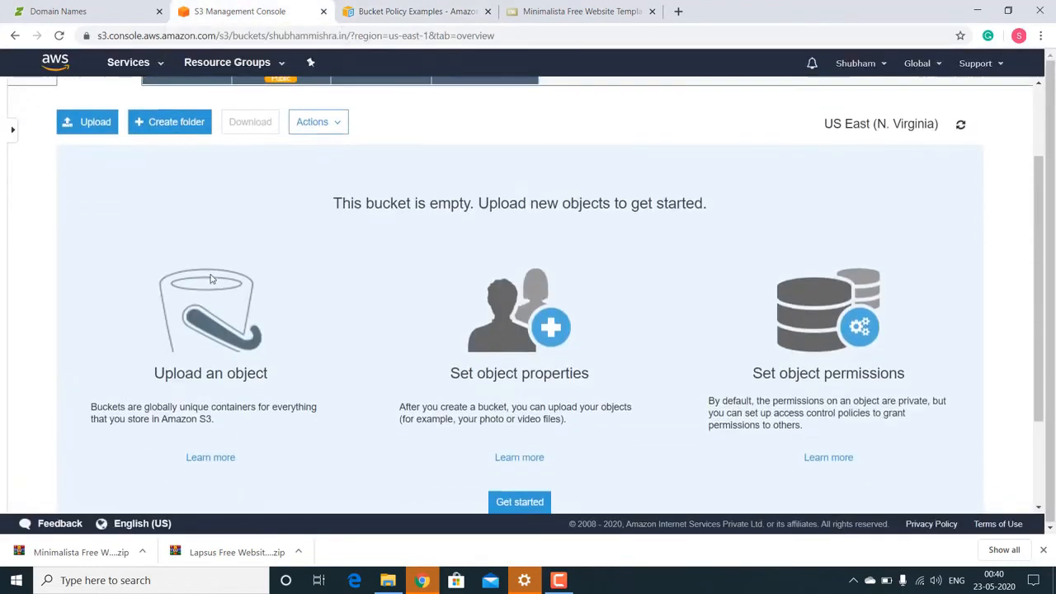
left_click(94, 121)
left_click(388, 580)
left_click_drag(500, 115, 354, 184)
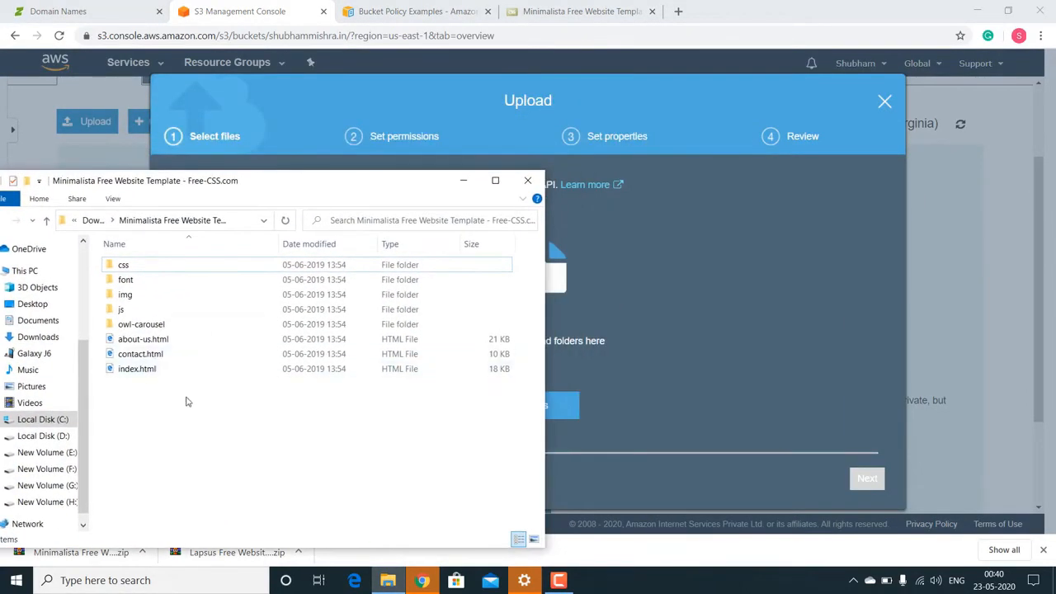
left_click_drag(185, 402, 607, 314)
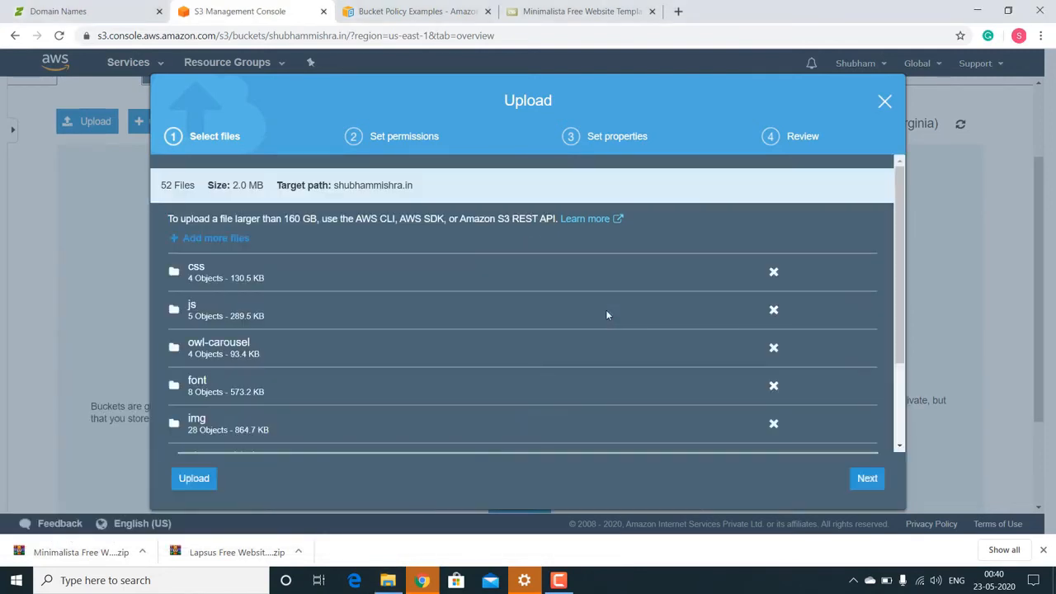
left_click(193, 478)
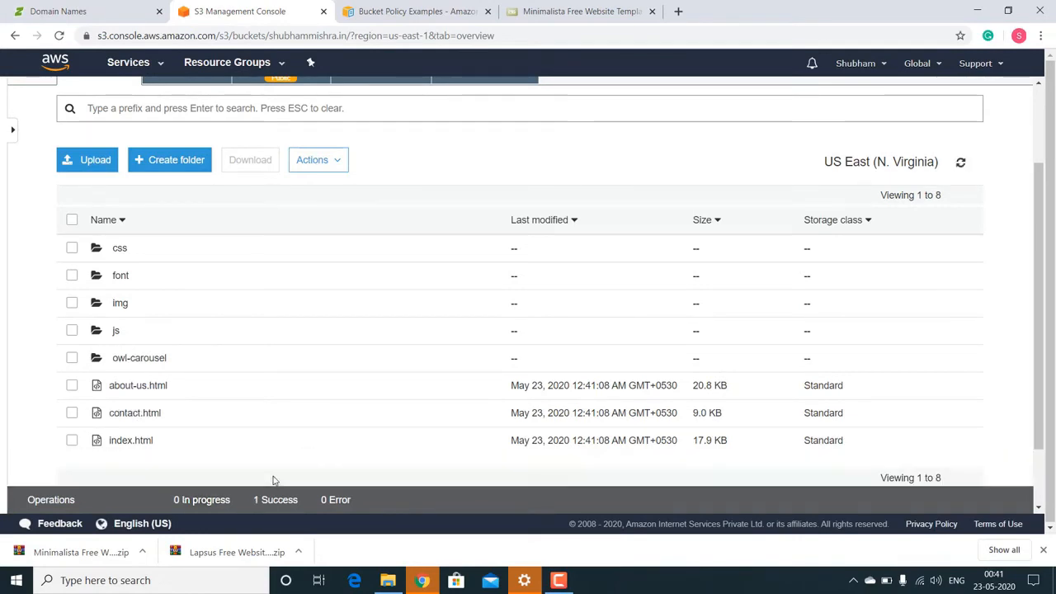
scroll(219, 307, "up", 2)
scroll(219, 310, "down", 3)
scroll(219, 309, "up", 1)
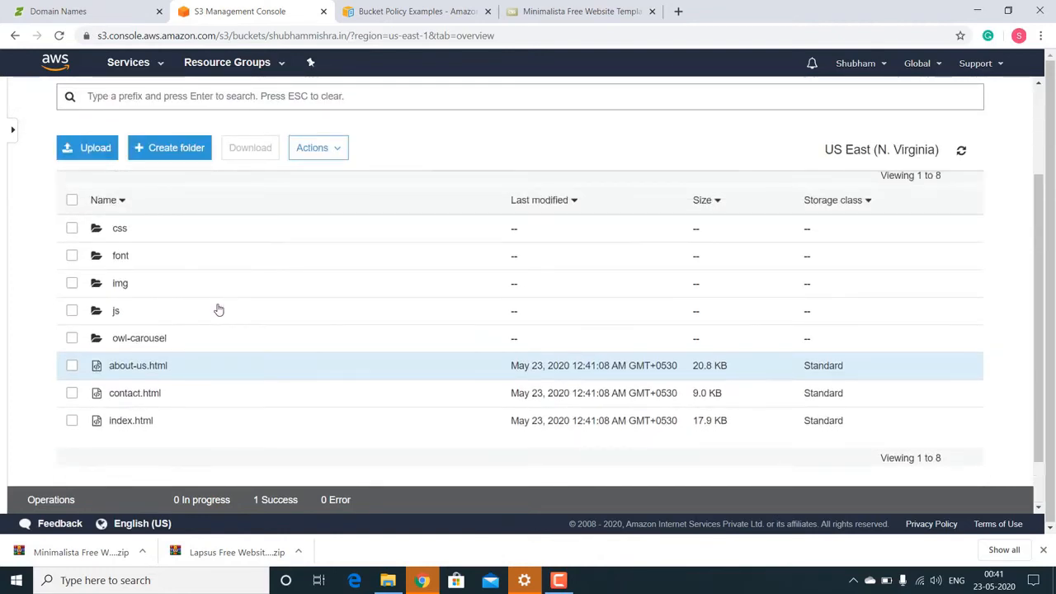
scroll(217, 306, "down", 2)
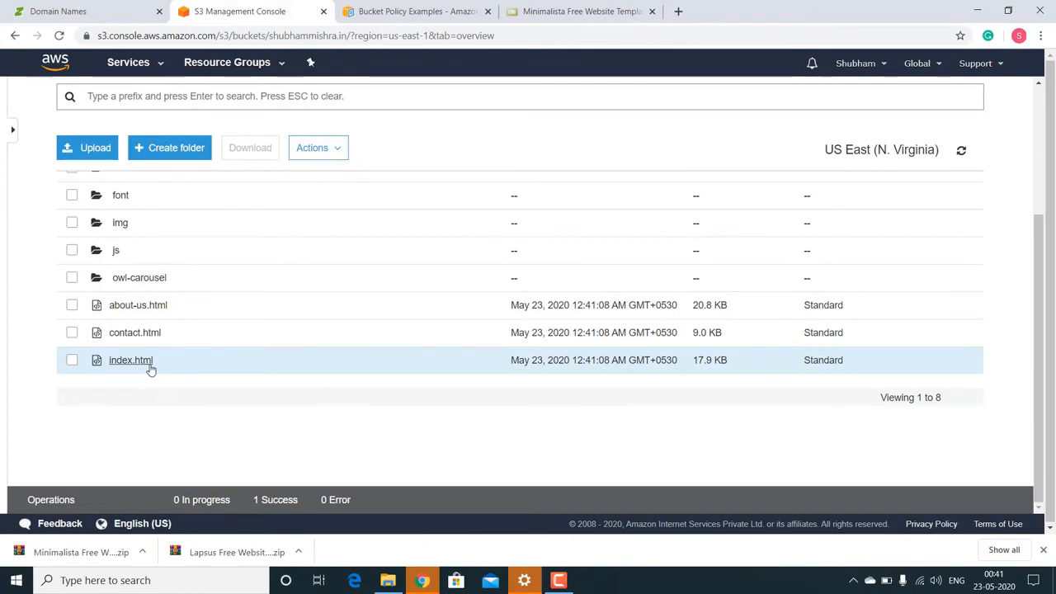
scroll(149, 369, "up", 3)
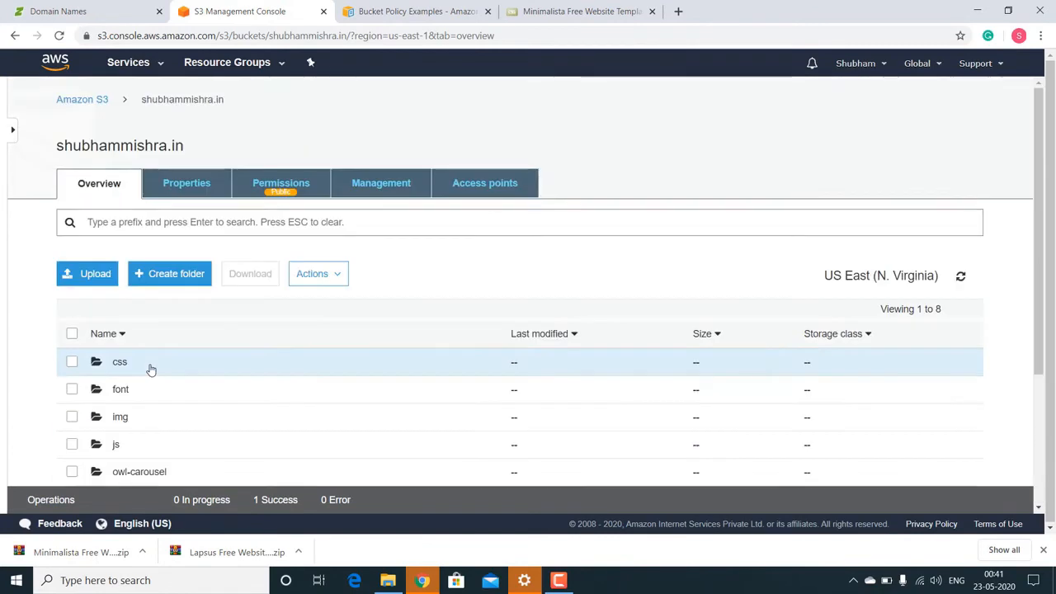
left_click(96, 100)
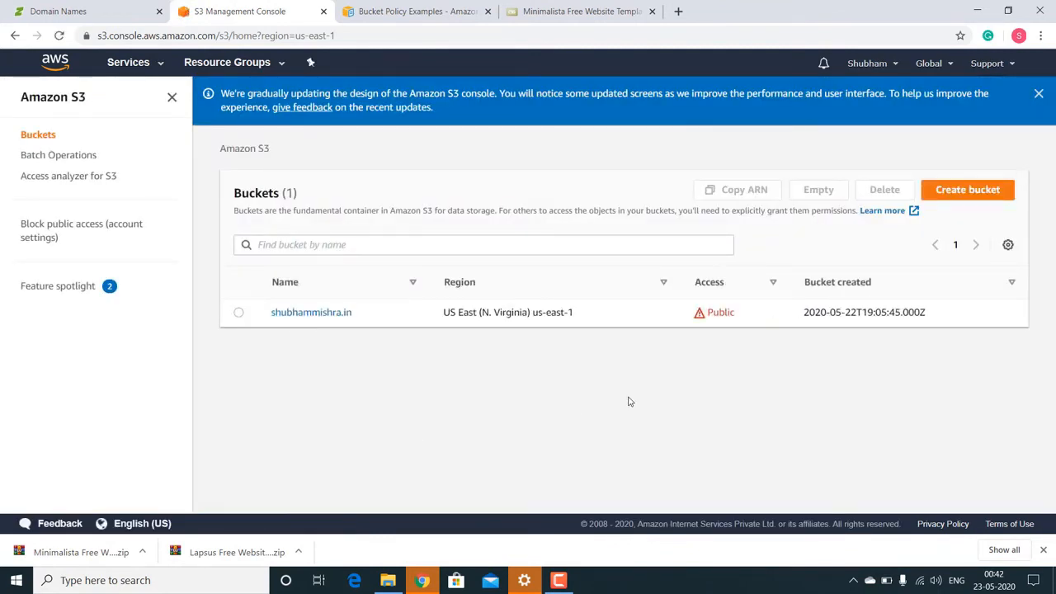
left_click(957, 192)
left_click(162, 286)
type("ww")
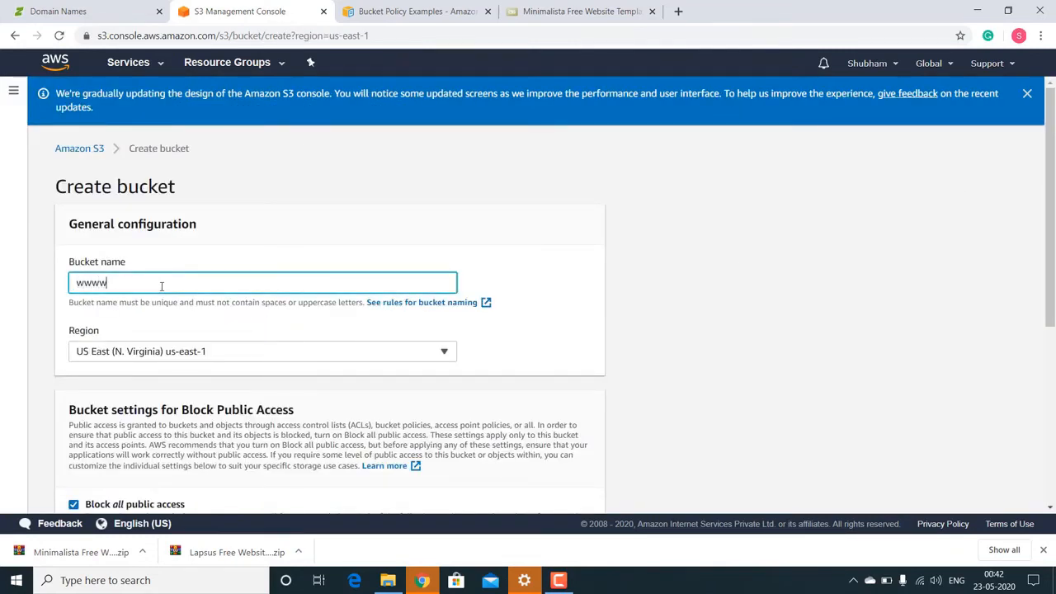
key("BackSpace")
type(".shubhammishra.in")
Step: Turn off Block all public access, acknowledge the public access warning and create the www bucket
scroll(240, 217, "down", 3)
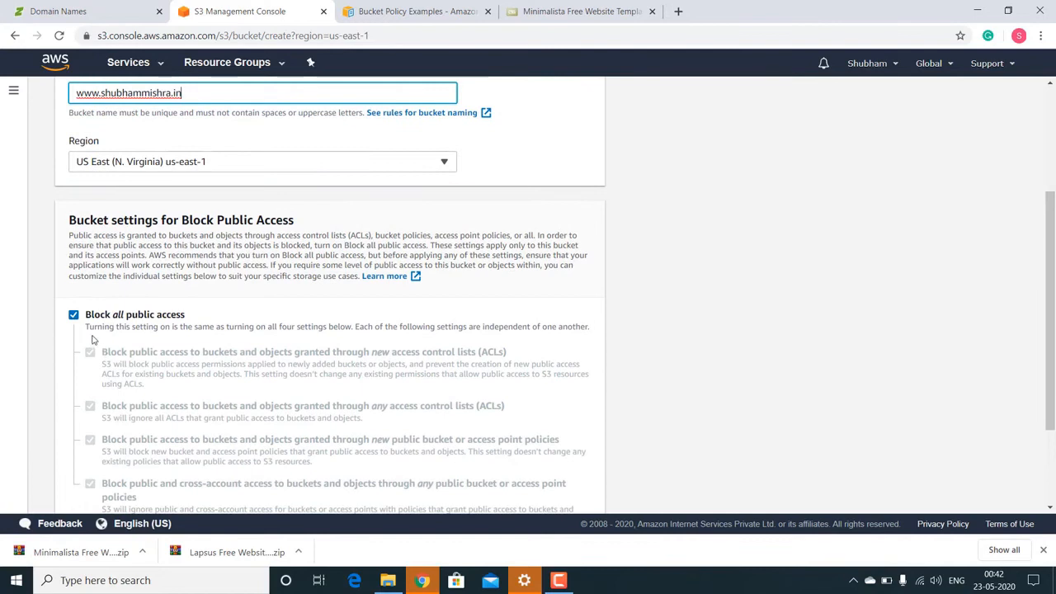
scroll(125, 304, "down", 2)
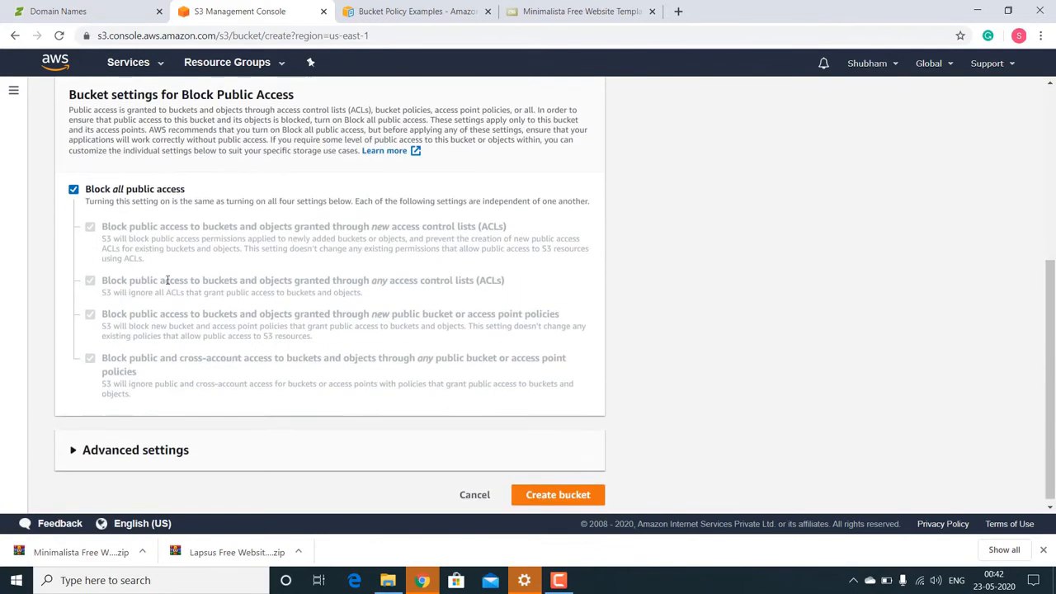
left_click(74, 189)
scroll(267, 278, "down", 2)
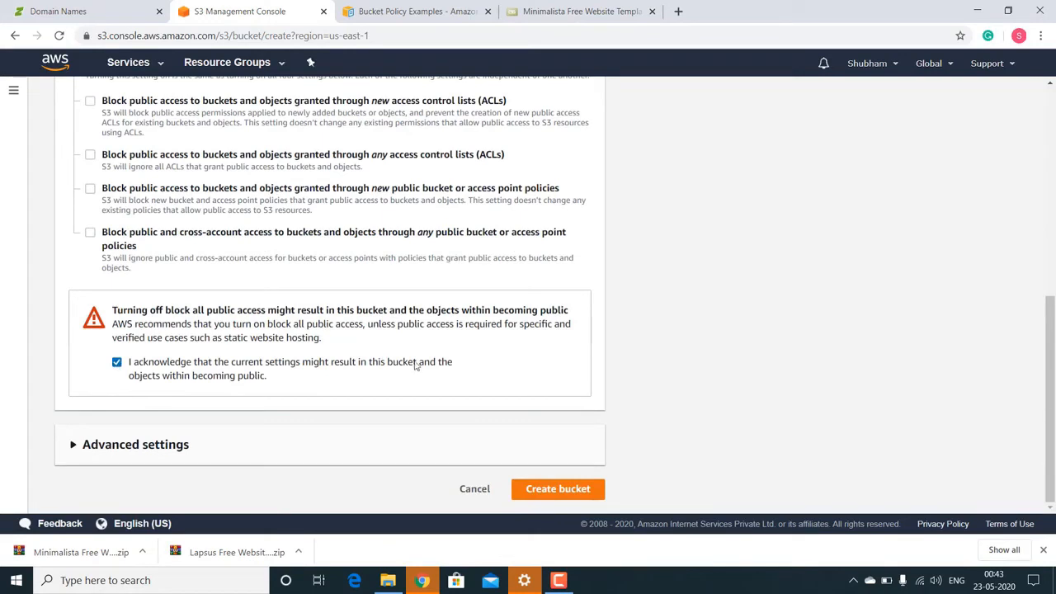
left_click(538, 495)
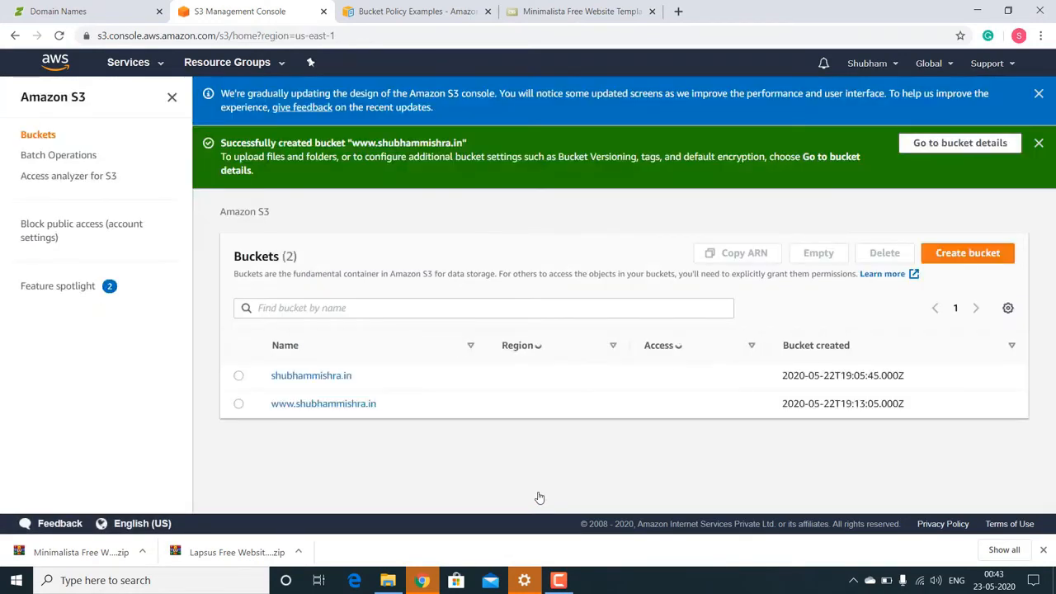
Step: Set the www bucket's static website hosting to redirect requests to the custom domain without www, leaving the protocol empty
left_click(345, 406)
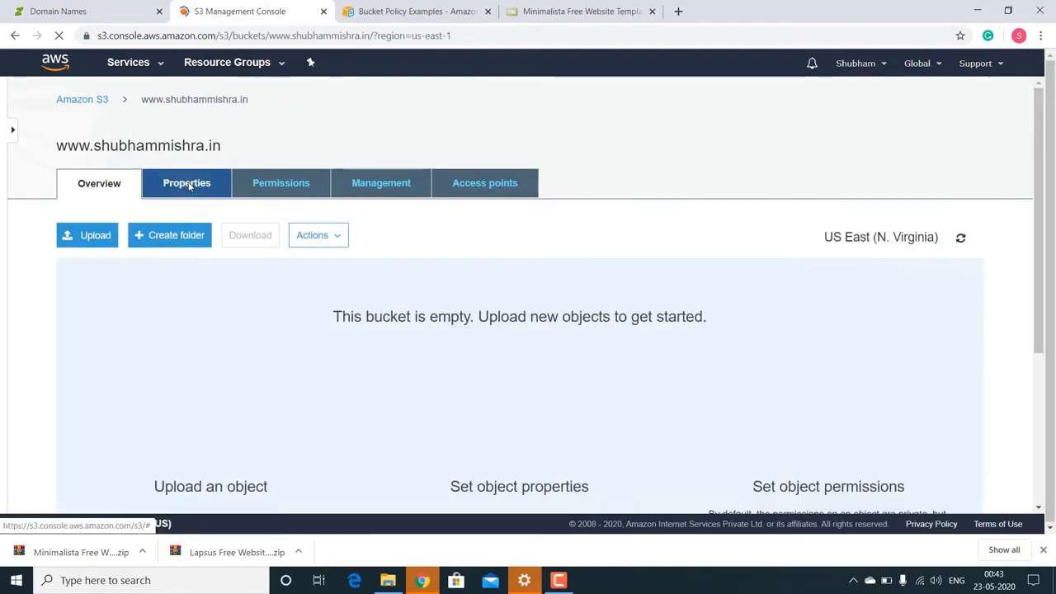
left_click(196, 188)
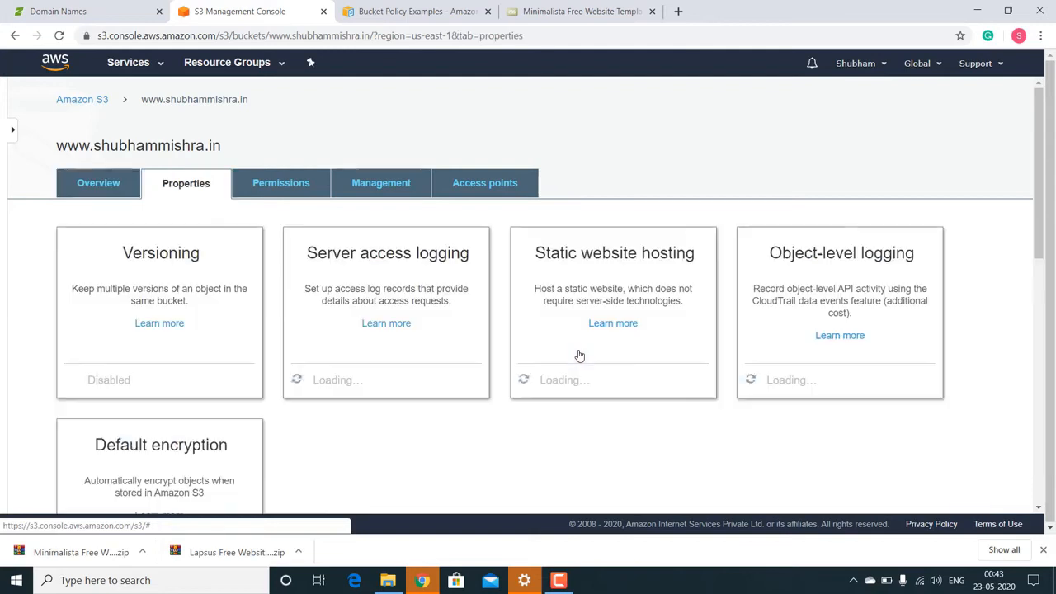
left_click(626, 253)
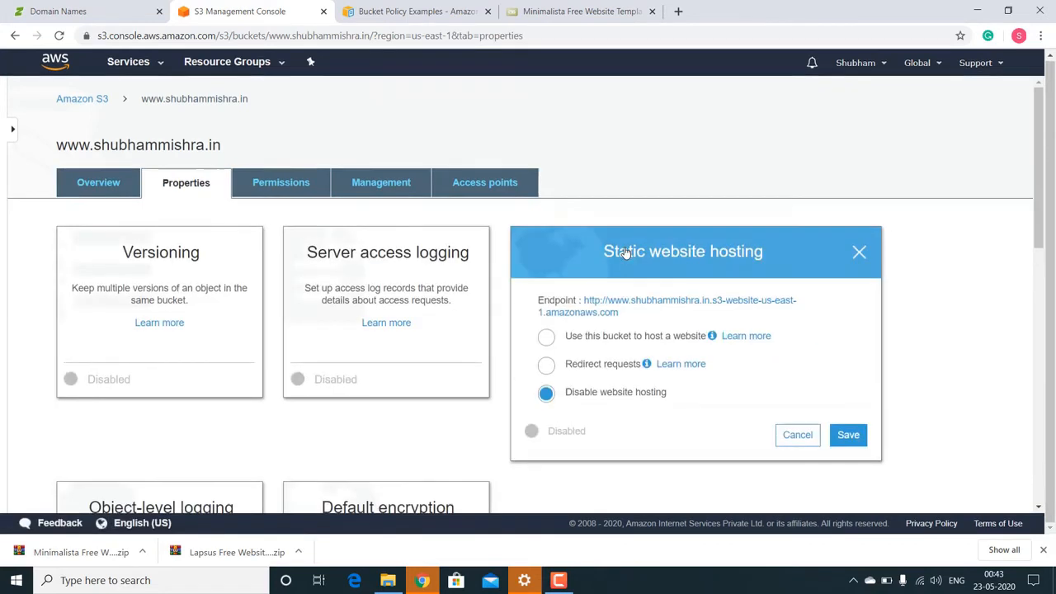
left_click(548, 367)
scroll(548, 367, "down", 1)
left_click(609, 310)
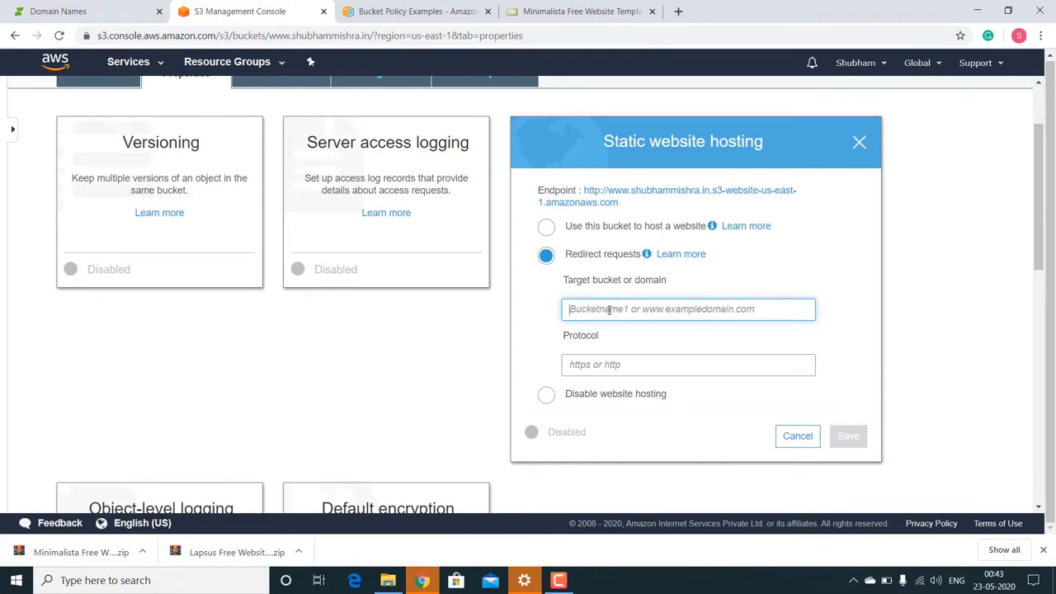
type("shubham")
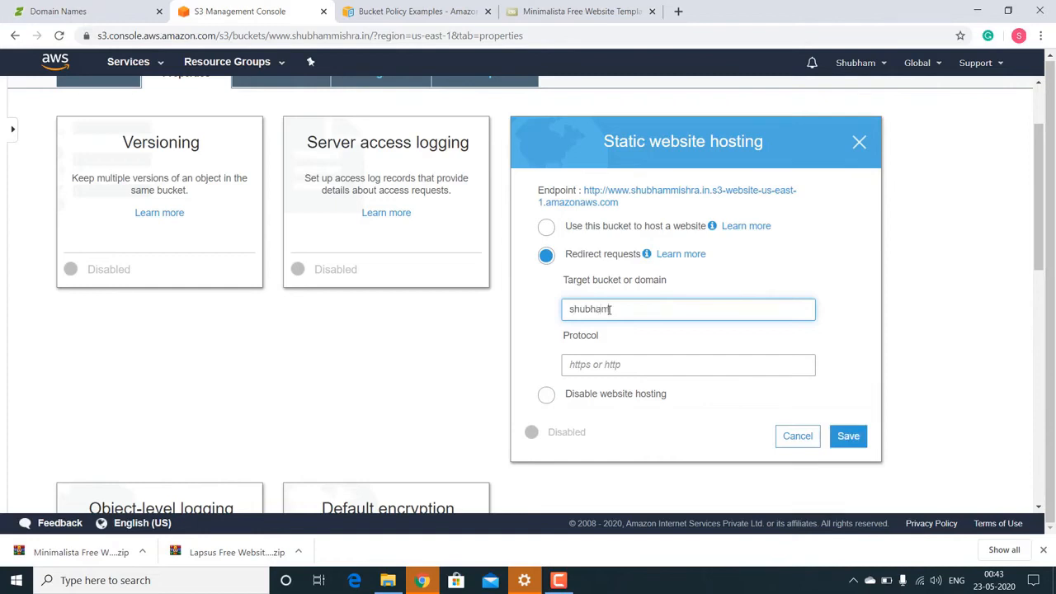
type("mishra.in")
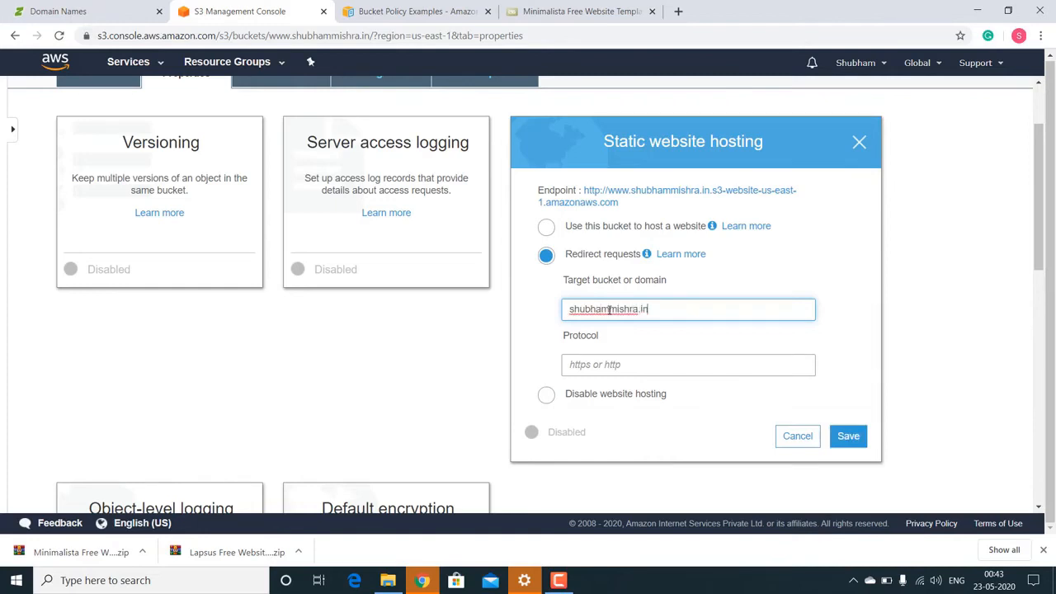
left_click(849, 441)
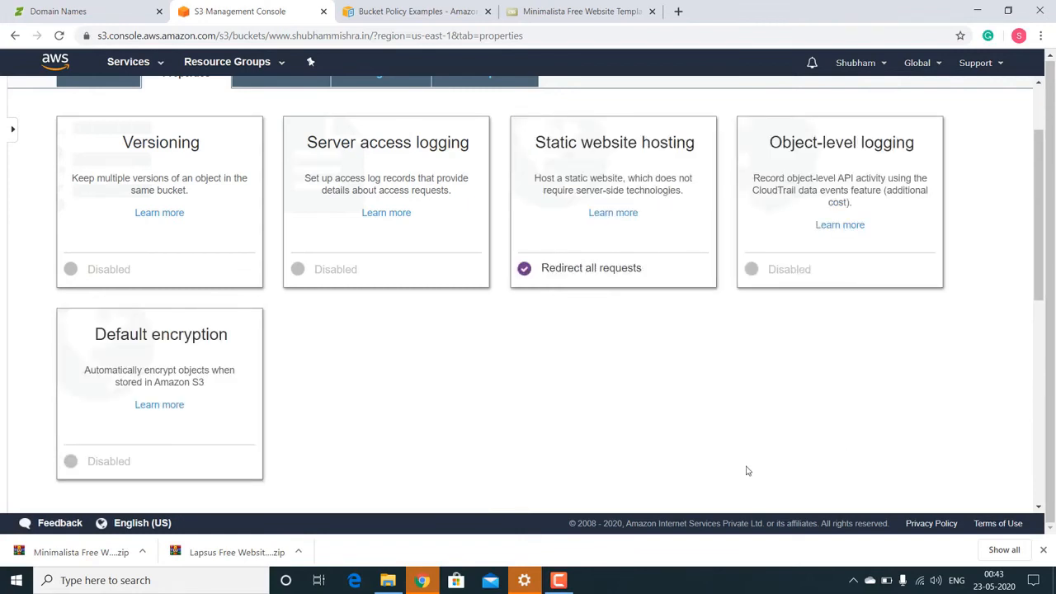
Step: Create a public hosted zone for the custom domain without www in Route 53
scroll(494, 326, "up", 2)
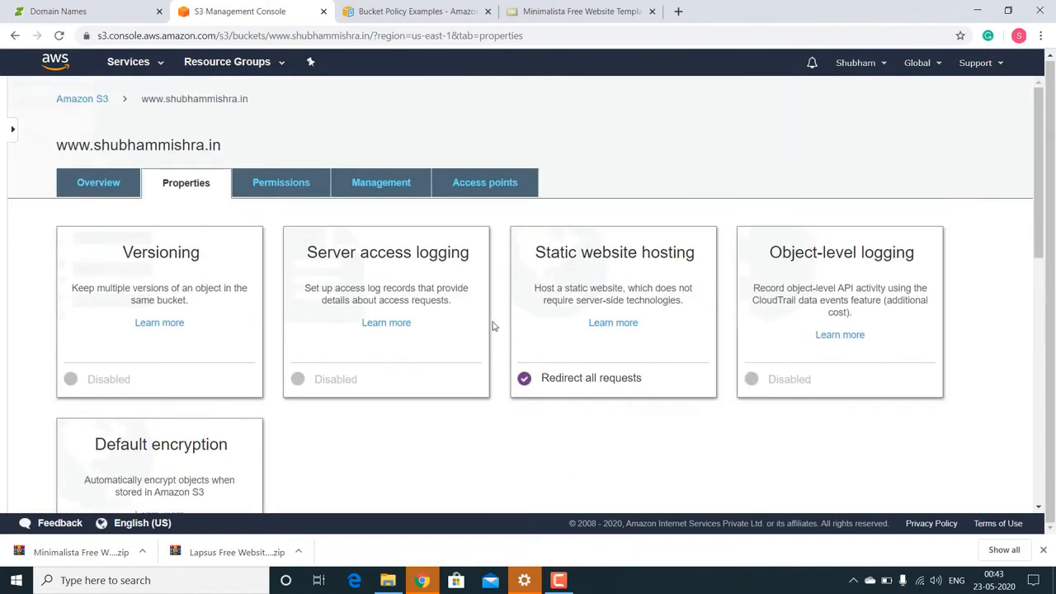
left_click(153, 68)
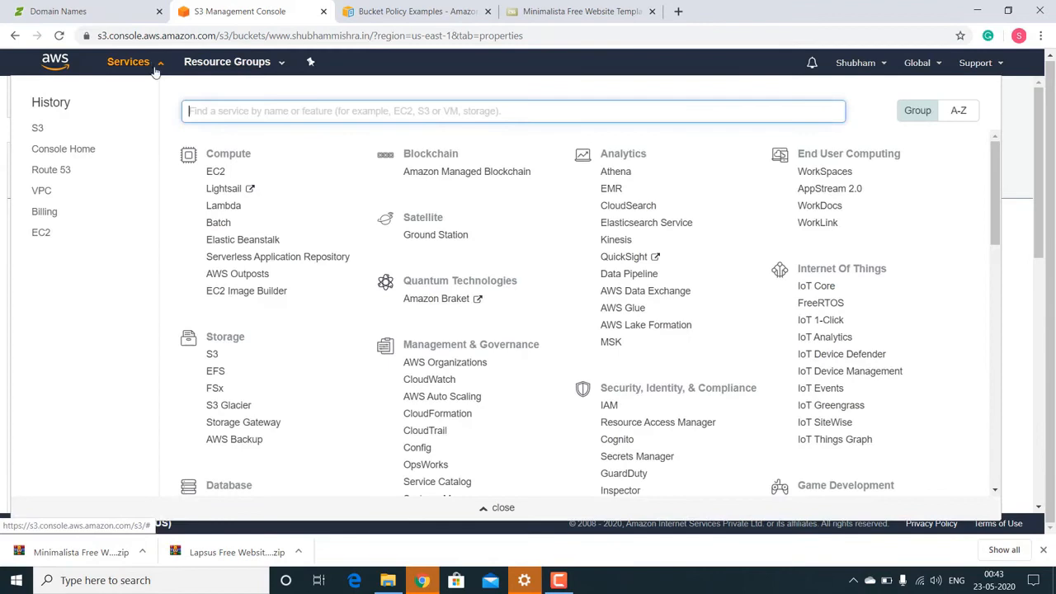
left_click(51, 171)
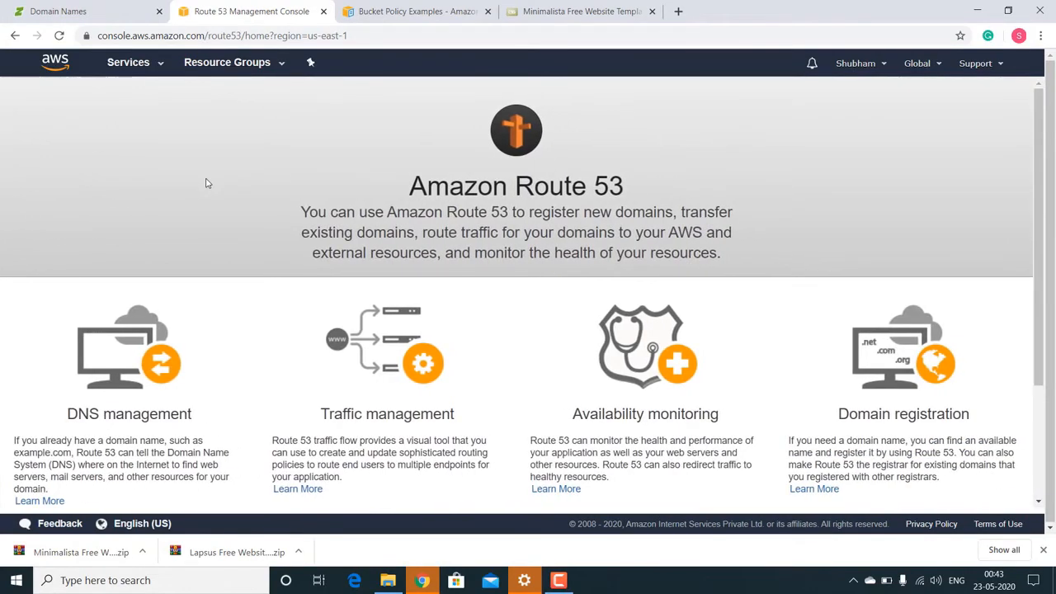
scroll(207, 182, "down", 2)
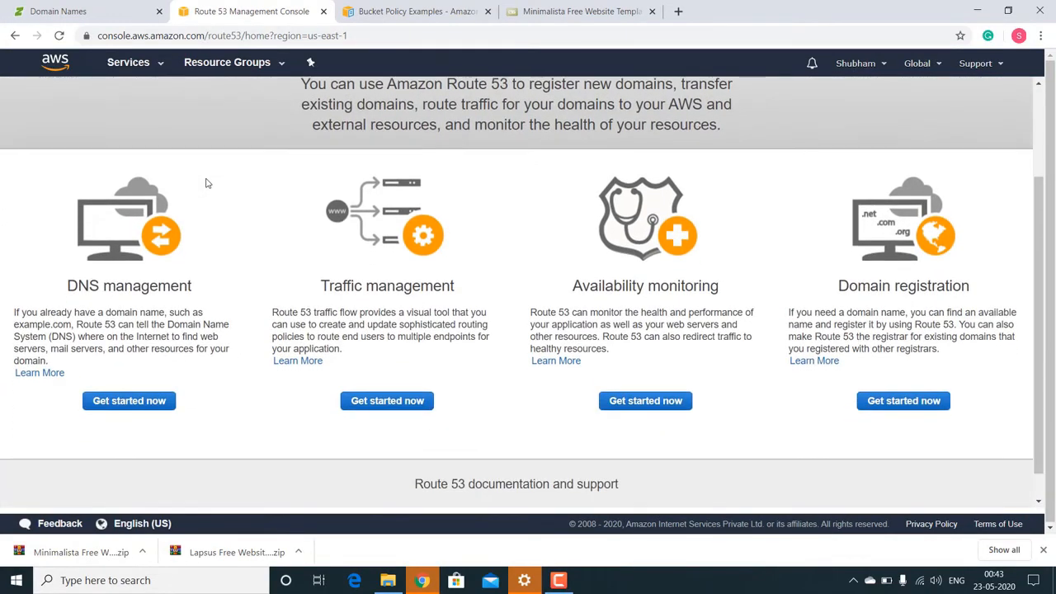
left_click(138, 401)
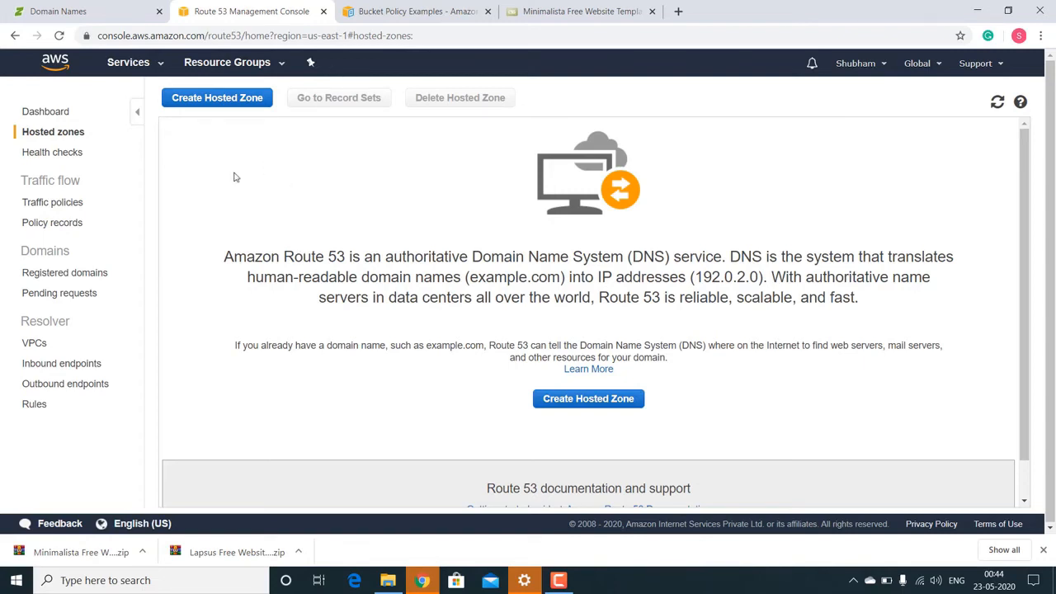
left_click(231, 99)
left_click(231, 99)
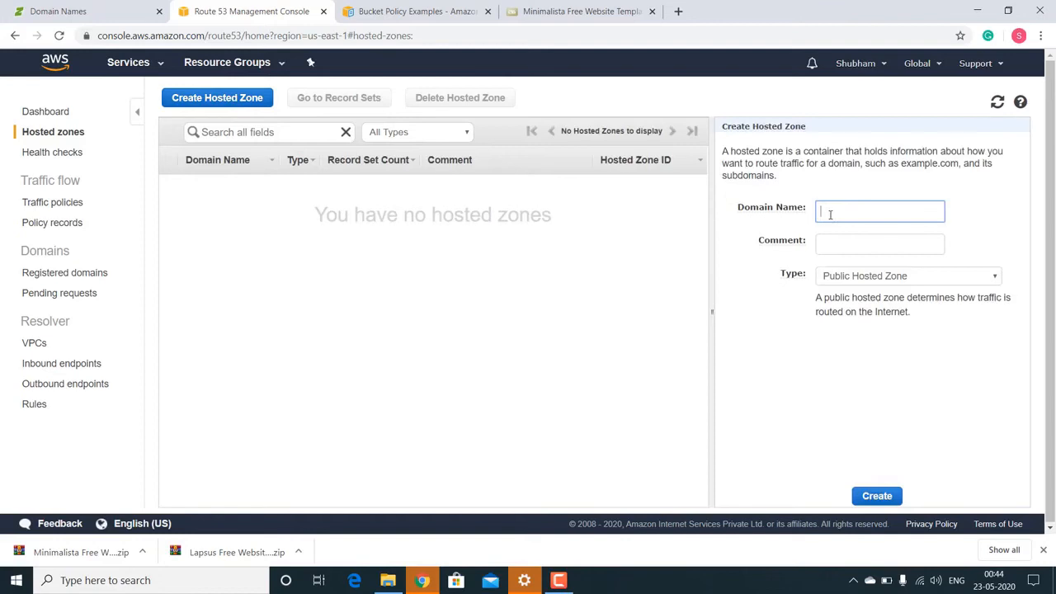
type("shubhammishra.in")
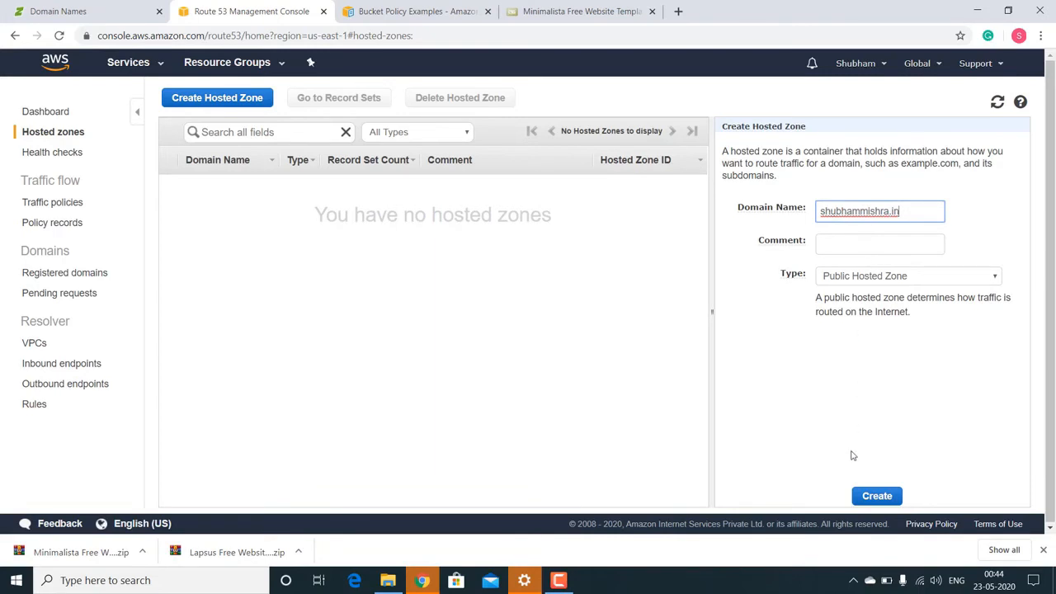
left_click(865, 499)
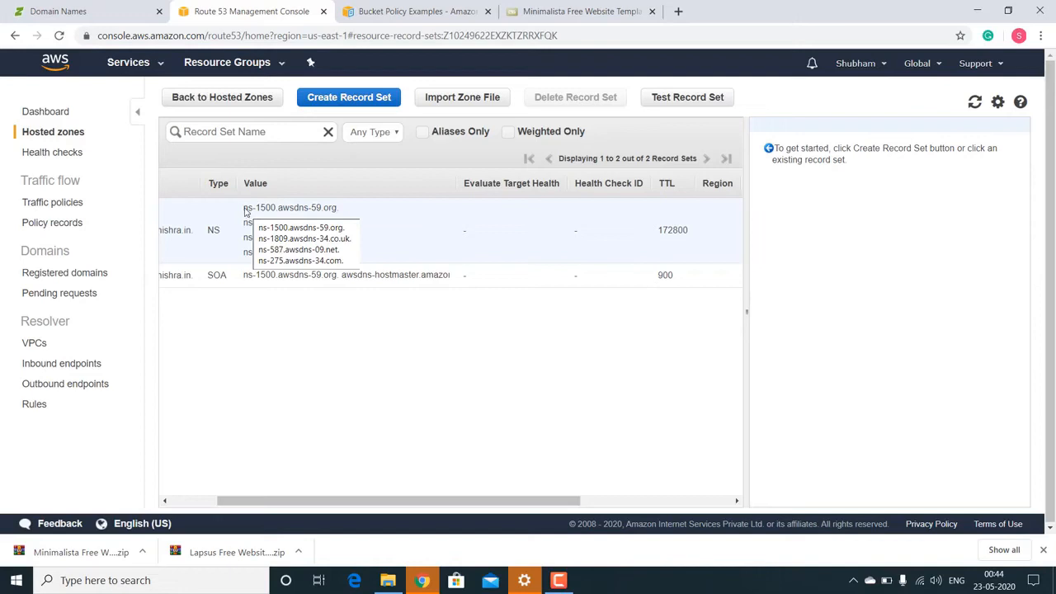
Step: Copy name server ns-1500.awsdns-59.org from the hosted zone's NS record into the .in domain's Name Servers at Crazy Domains
left_click_drag(245, 211, 335, 216)
key("ctrl+c")
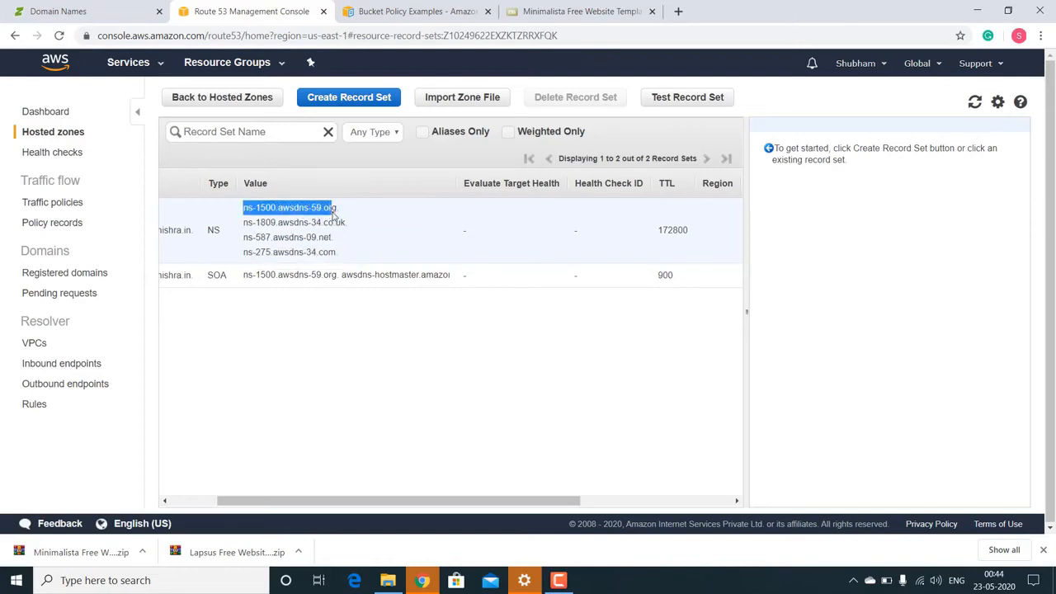
left_click(334, 216)
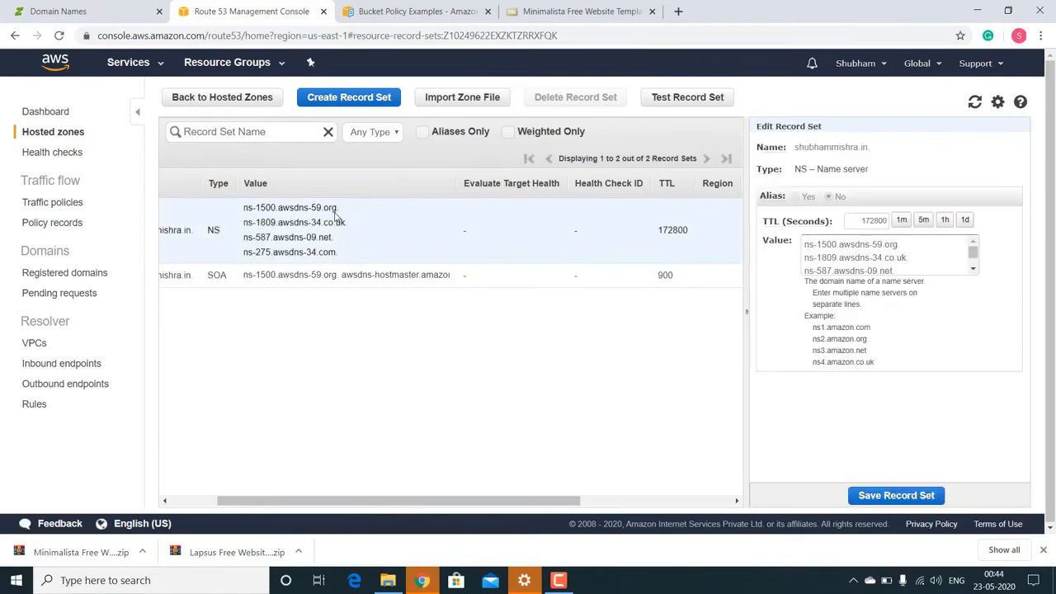
left_click(66, 11)
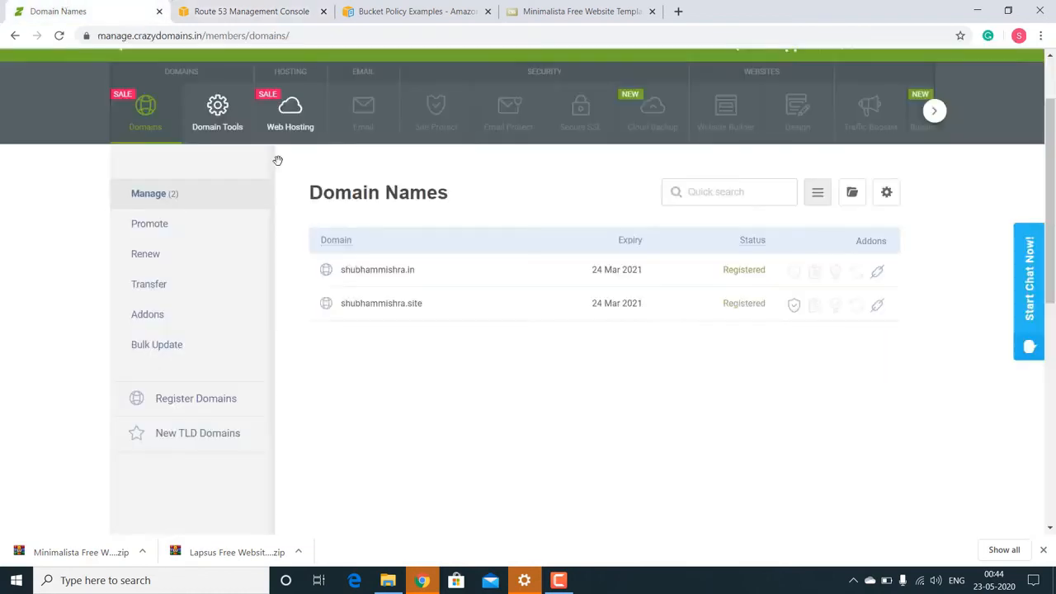
left_click(380, 278)
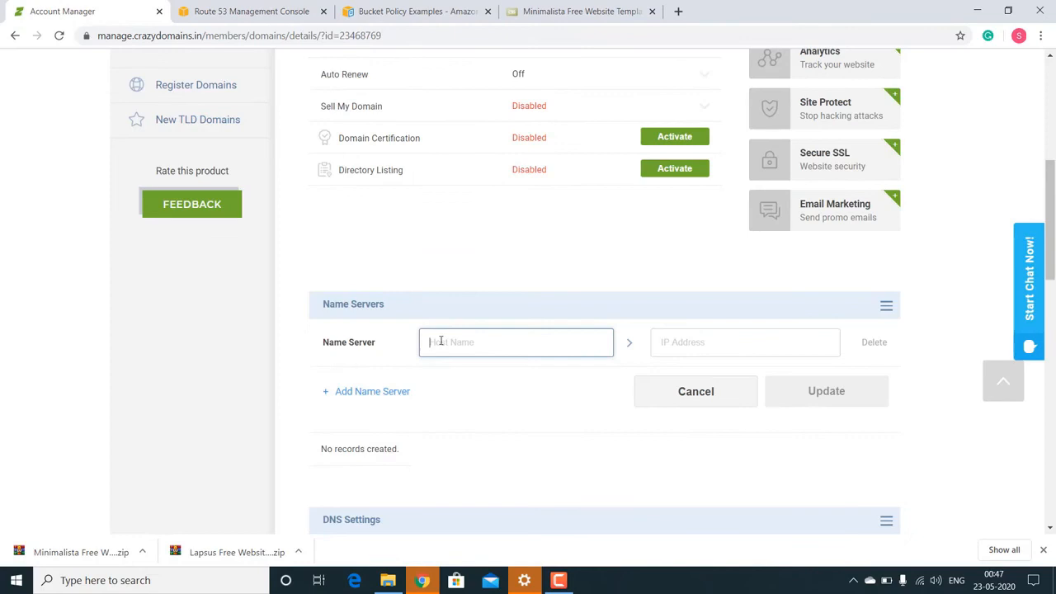
key("ctrl+v")
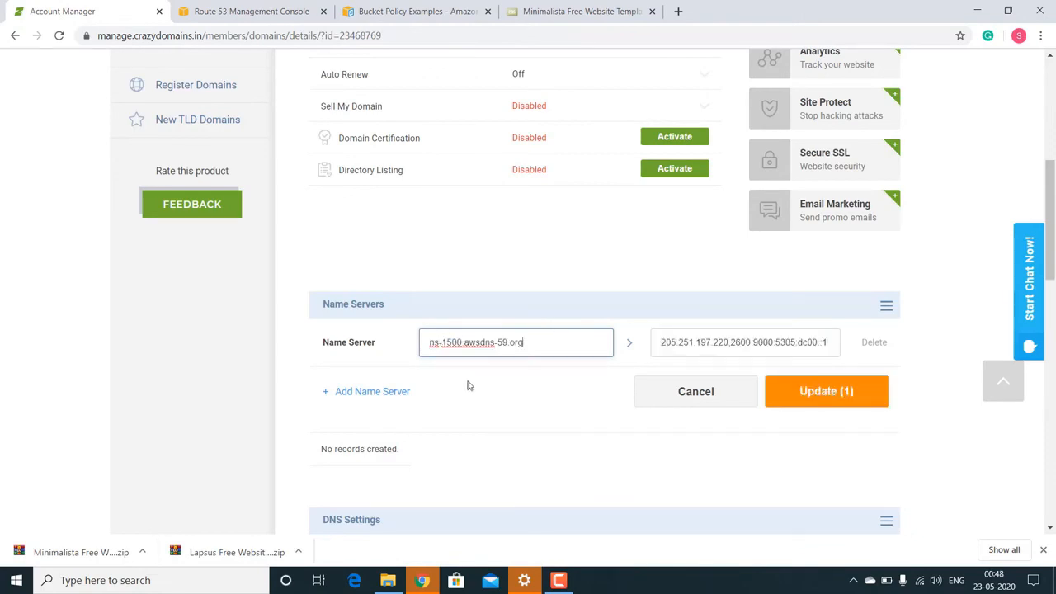
Step: Add a second name server at Crazy Domains with the host name ns-1809.awsdns-34.co.uk copied from the Route 53 NS record
left_click(396, 395)
left_click(244, 11)
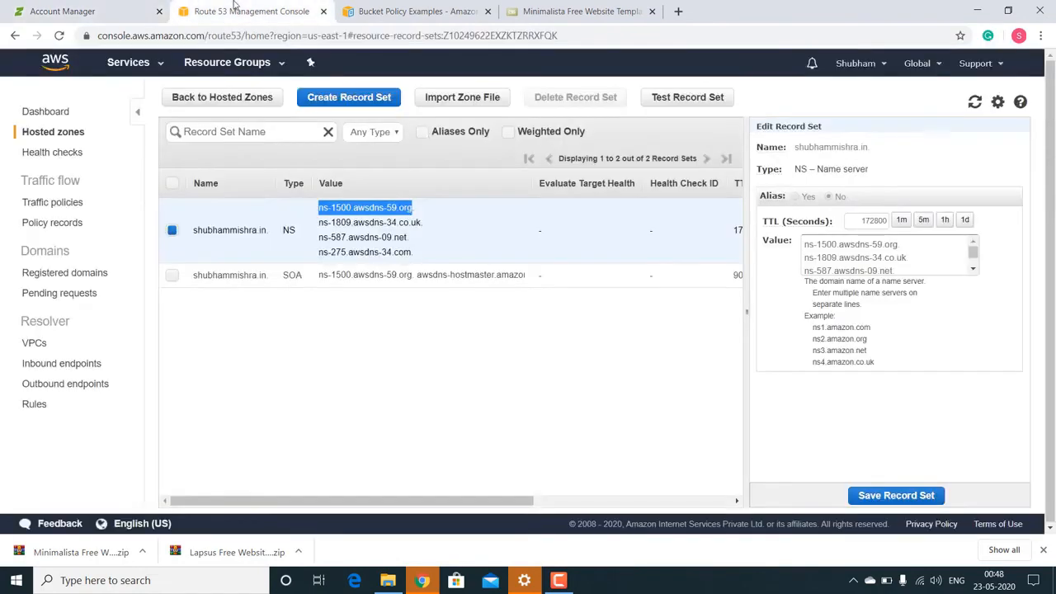
left_click_drag(323, 224, 423, 237)
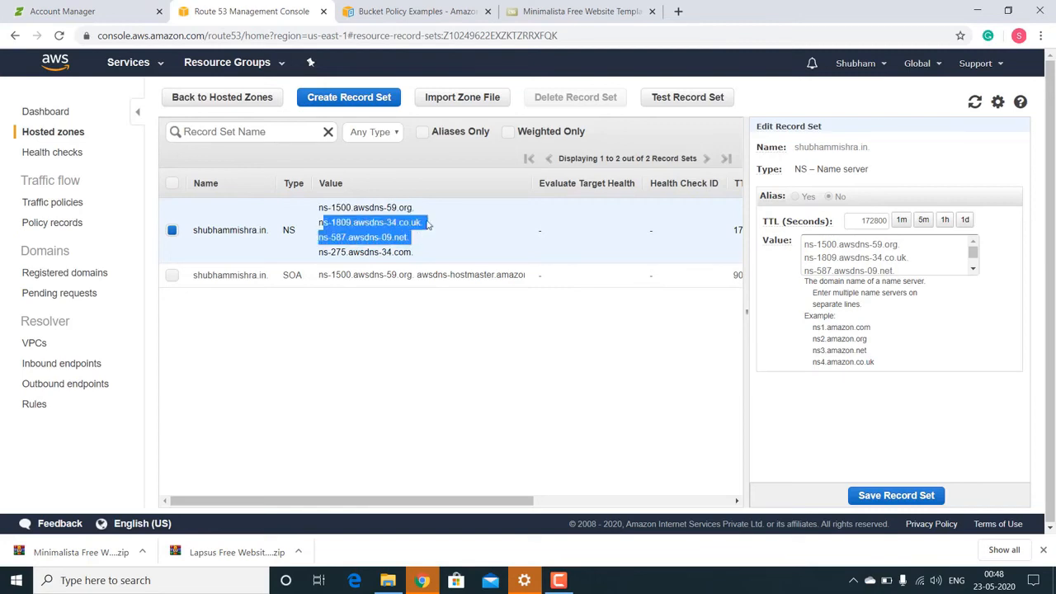
triple_click(422, 223)
key("ctrl+c")
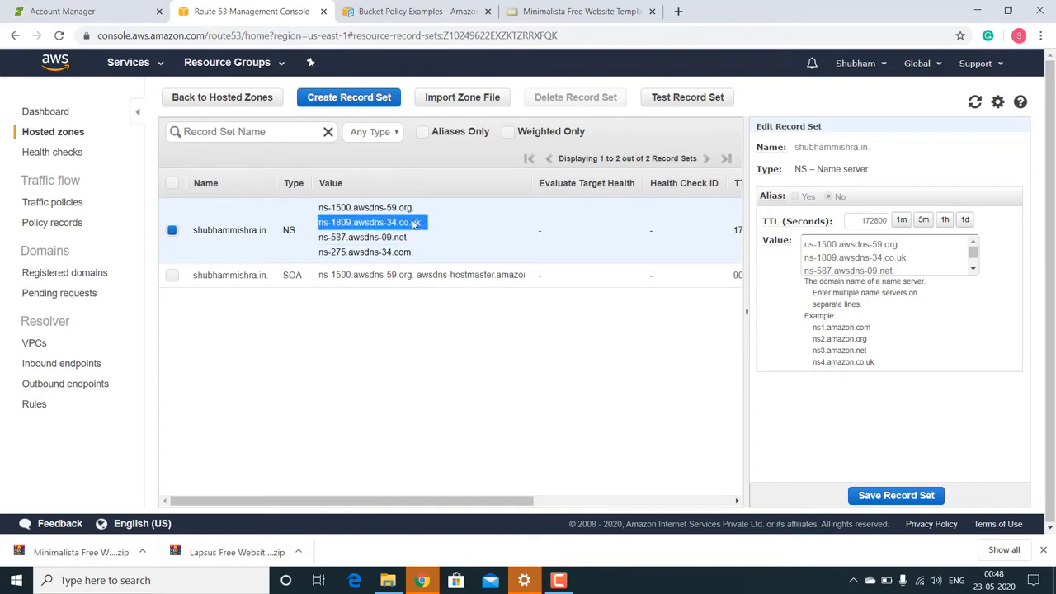
left_click(74, 11)
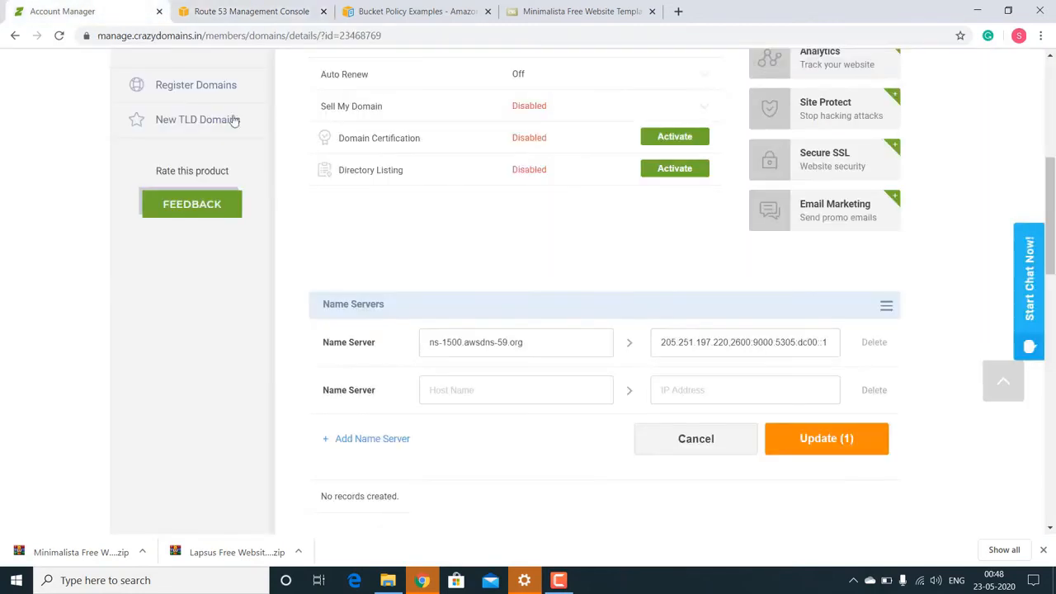
left_click(451, 389)
key("ctrl+v")
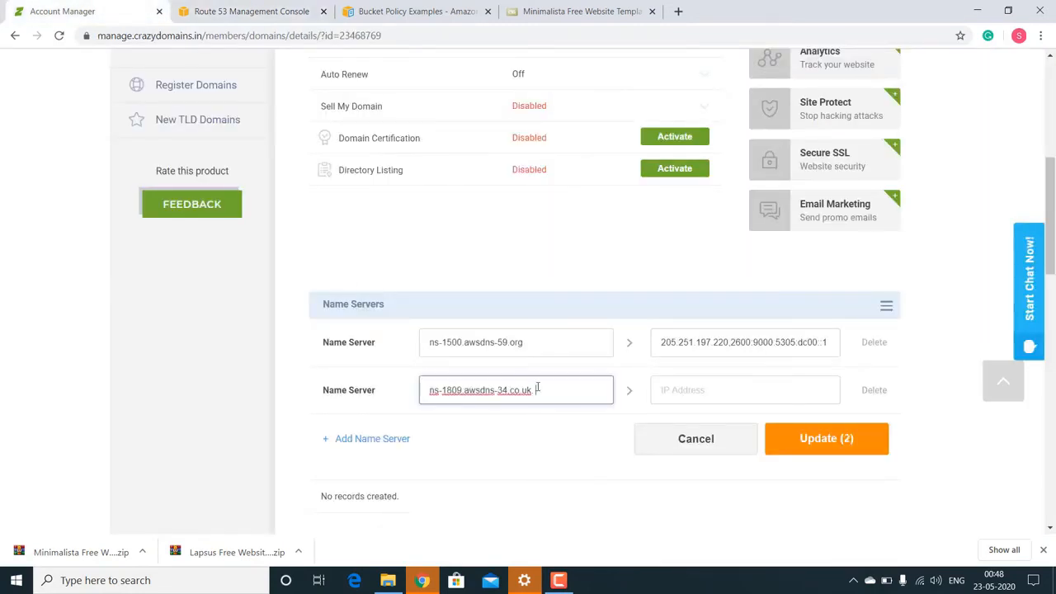
key("BackSpace")
Step: Add a third name server at Crazy Domains with the host name ns-587.awsdns-09.net copied from the Route 53 NS record
left_click(370, 435)
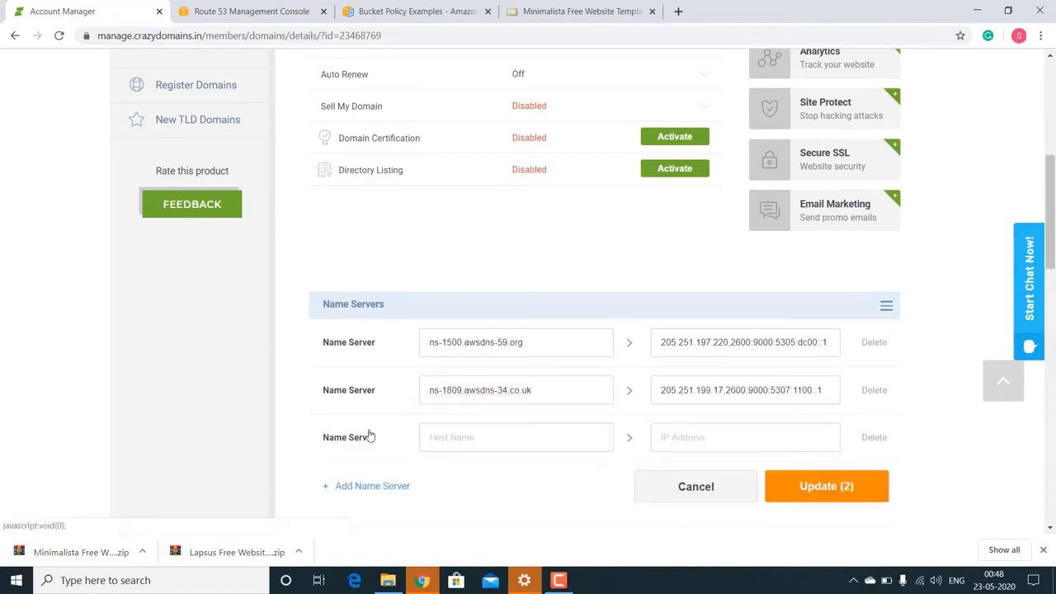
left_click(252, 11)
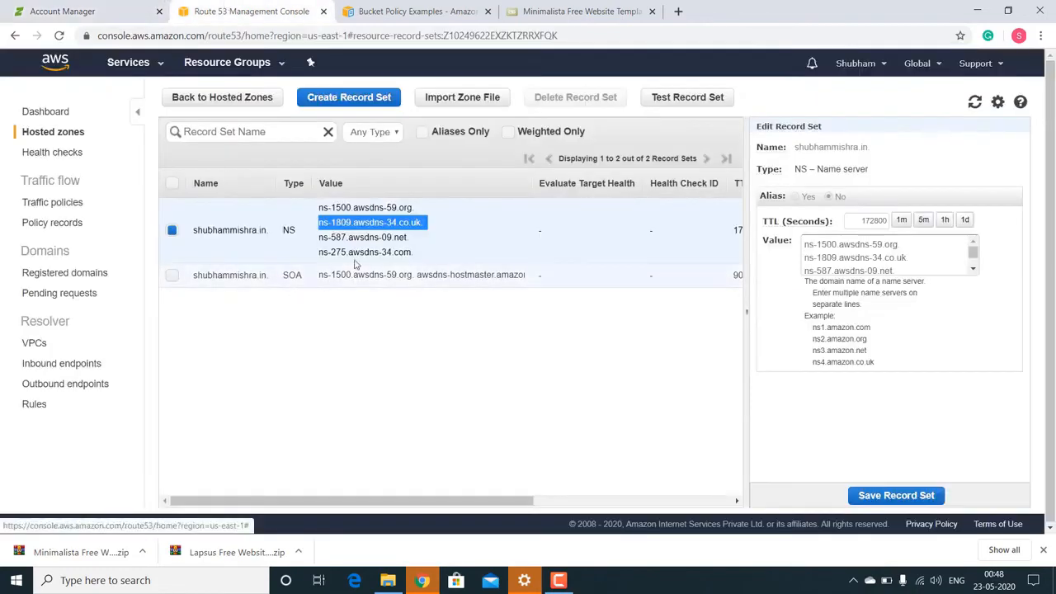
mouse_move(321, 237)
left_mouse_down()
mouse_move(401, 240)
mouse_move(321, 240)
left_mouse_up()
key("ctrl+c")
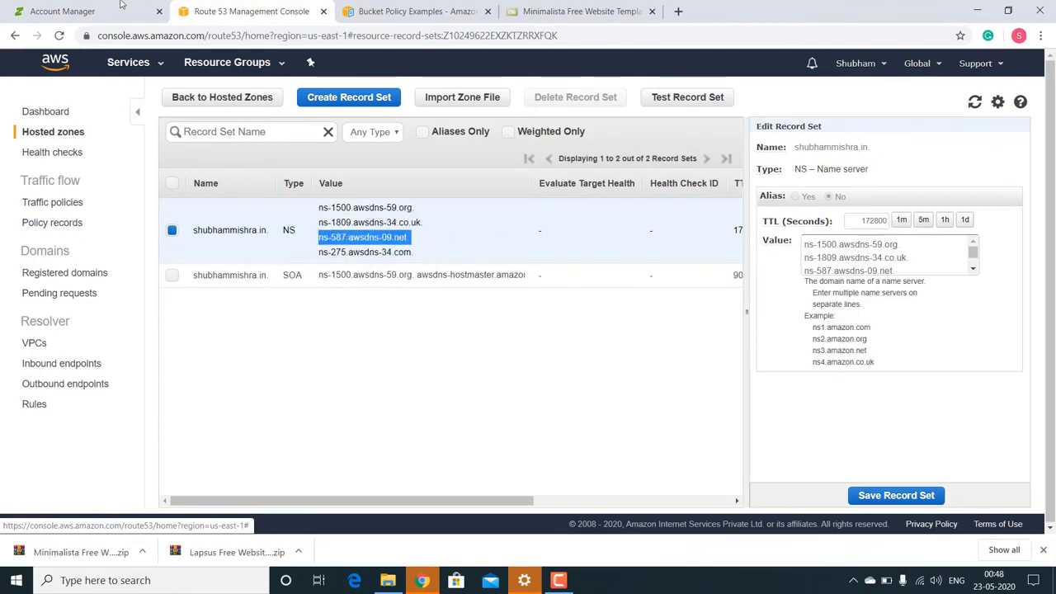
left_click(123, 11)
left_click(468, 446)
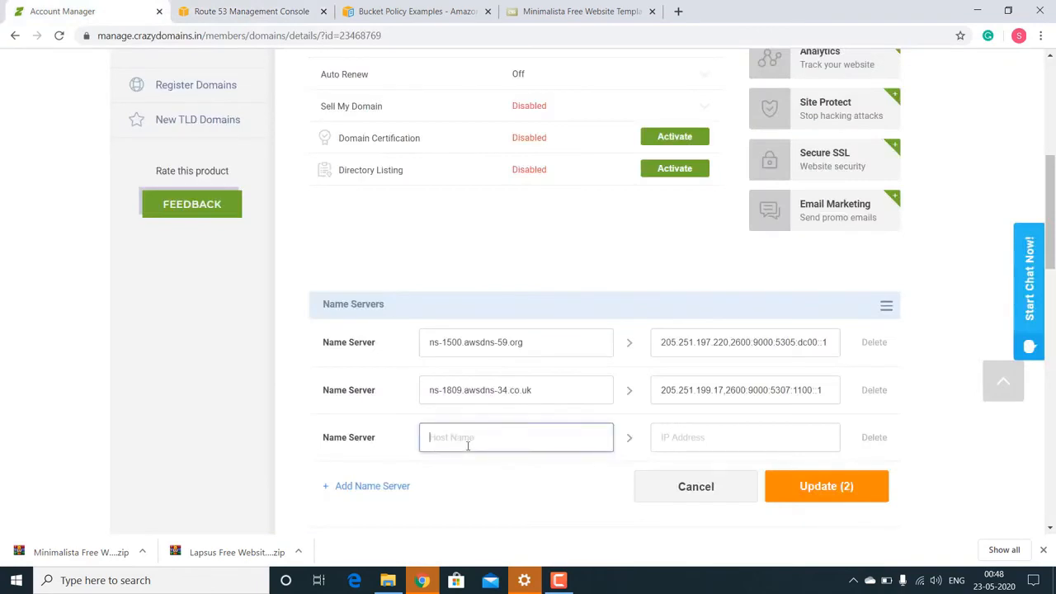
key("ctrl+v")
left_click(683, 435)
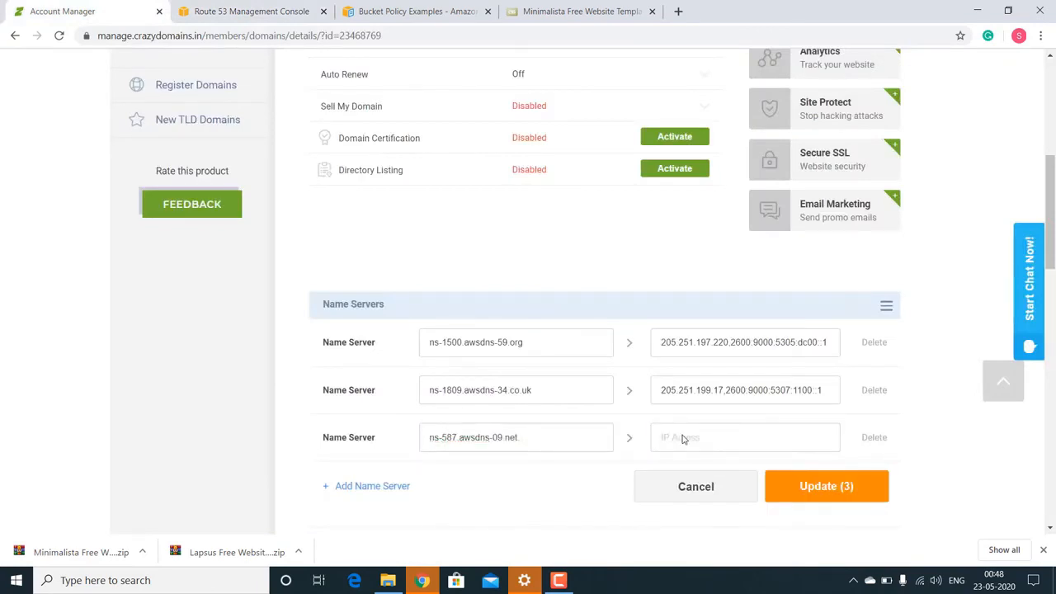
left_click(660, 440)
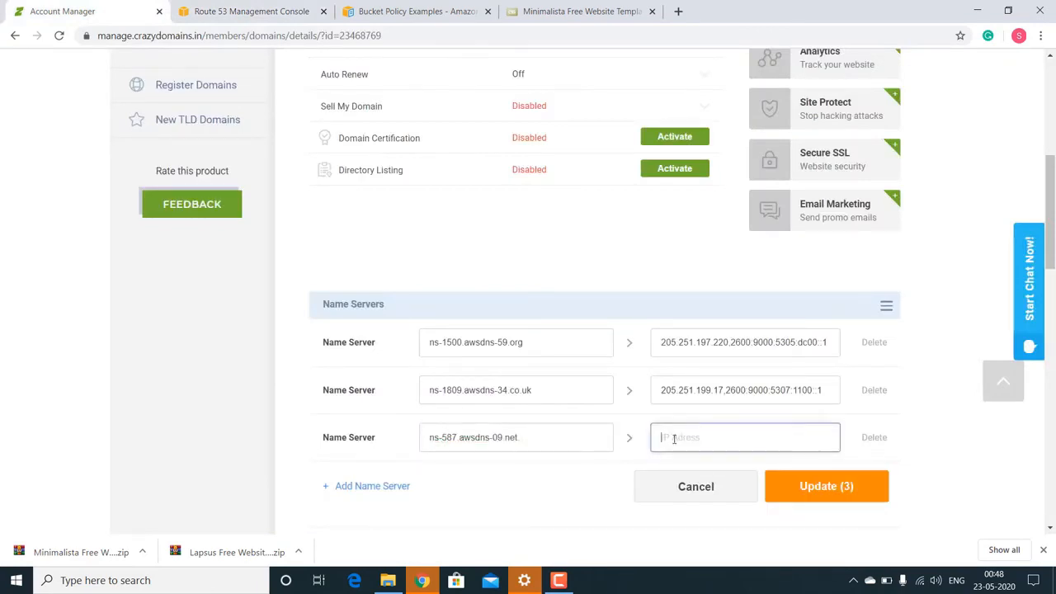
left_click(521, 436)
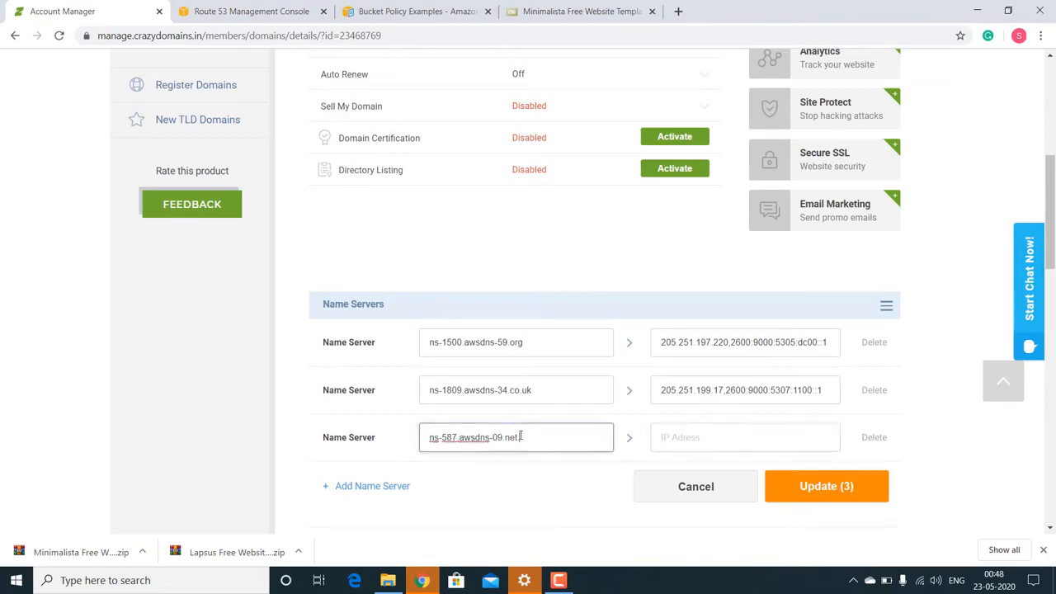
Step: Add ns-275.awsdns-34.com from the Route 53 NS record as the fourth name server at Crazy Domains and save the name server update
left_click(344, 491)
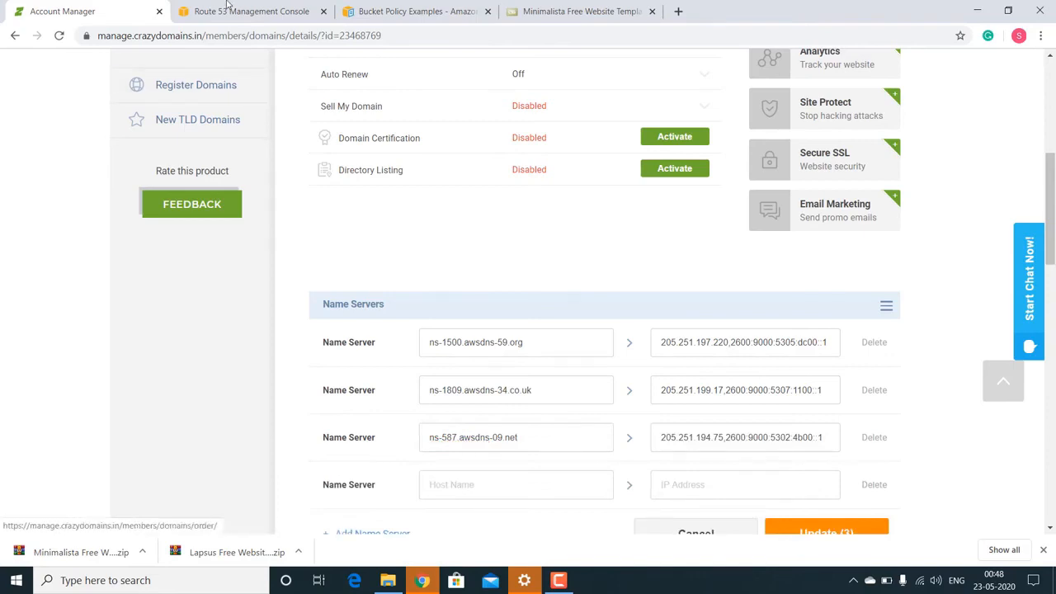
left_click(235, 11)
left_click_drag(320, 252, 408, 257)
key("ctrl+c")
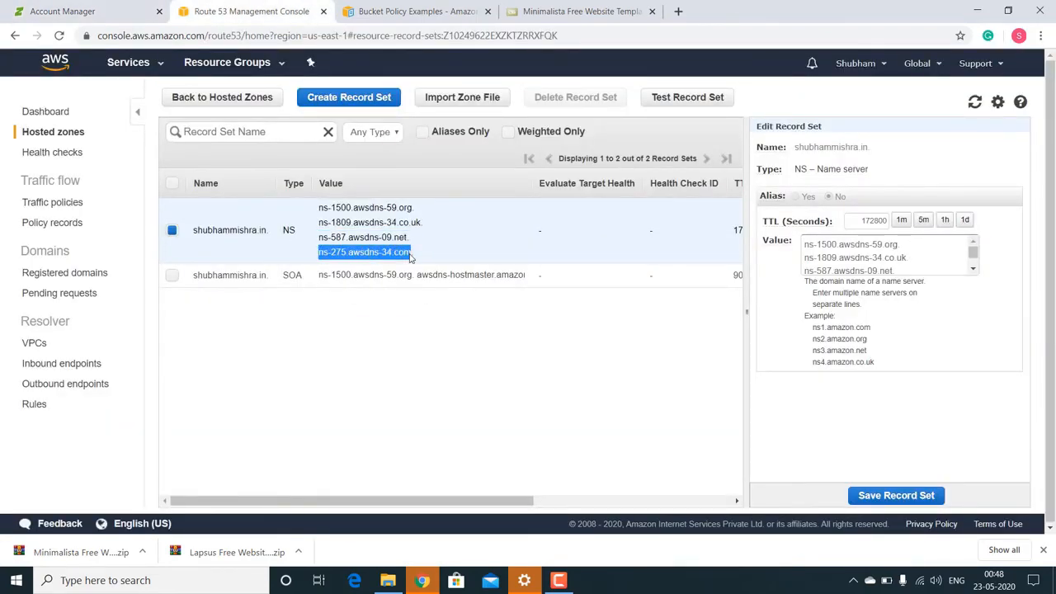
left_click(107, 8)
left_click(448, 485)
key("ctrl+v")
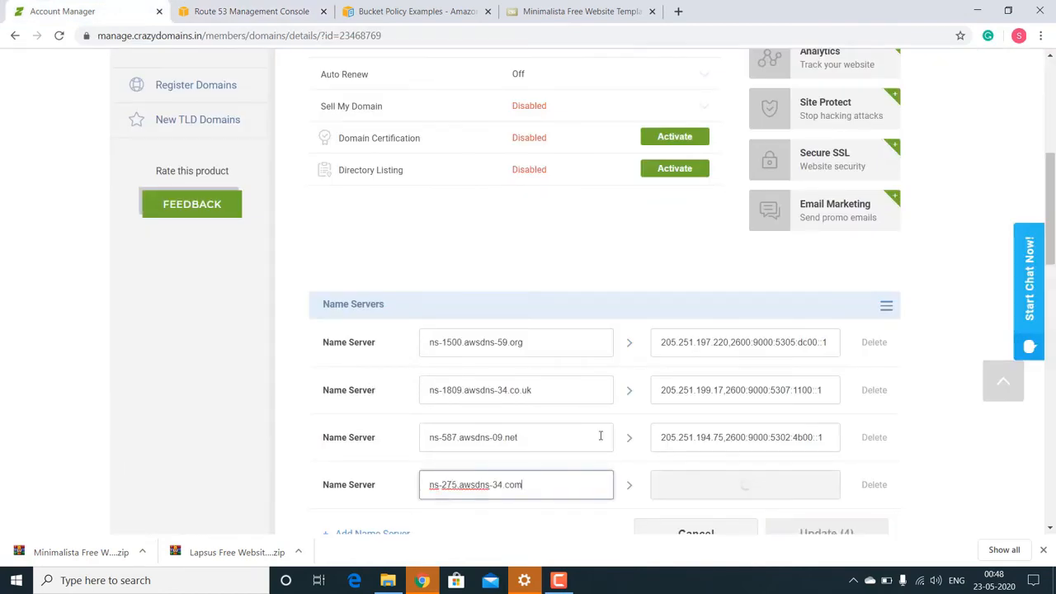
scroll(712, 418, "down", 2)
left_click(833, 346)
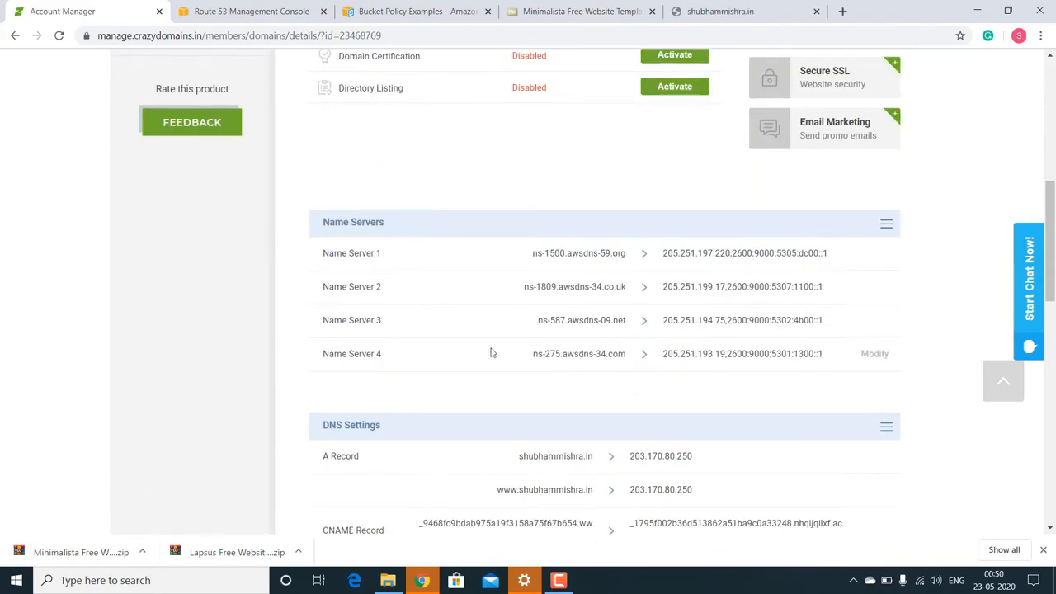
scroll(491, 353, "down", 1)
scroll(491, 353, "up", 1)
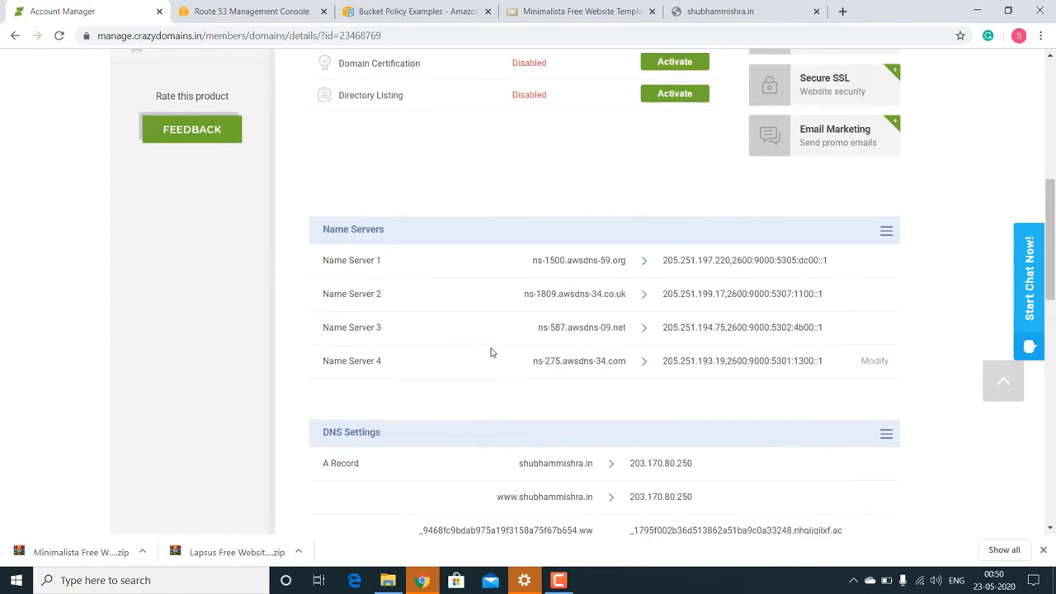
Step: Create a root-domain alias record of type A – IPv4 address in Route 53, targeting the custom domain's S3 website endpoint (s3-website-us-east-1)
left_click(264, 11)
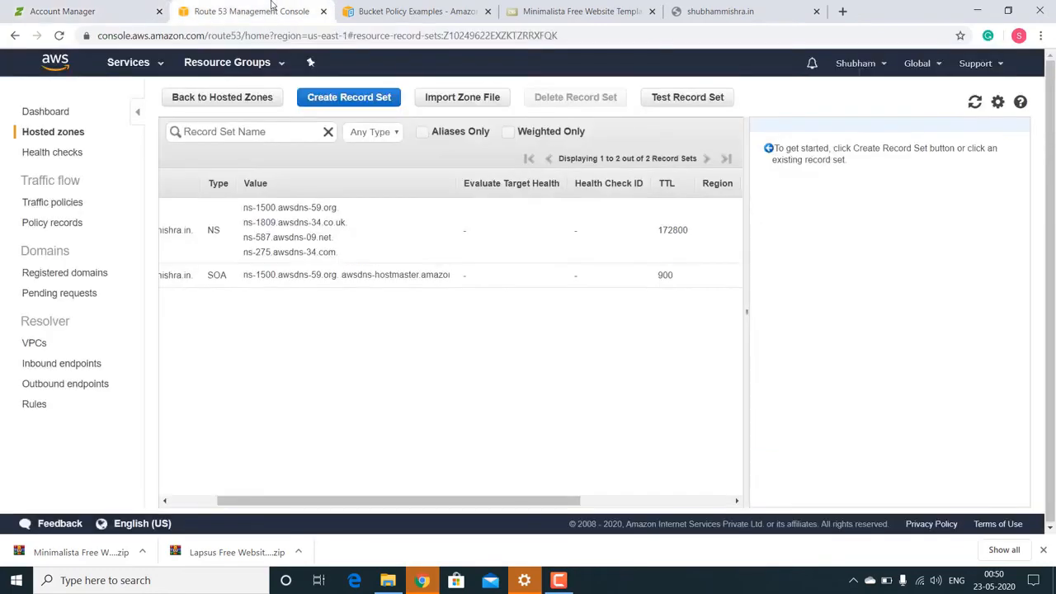
left_click_drag(330, 501, 231, 504)
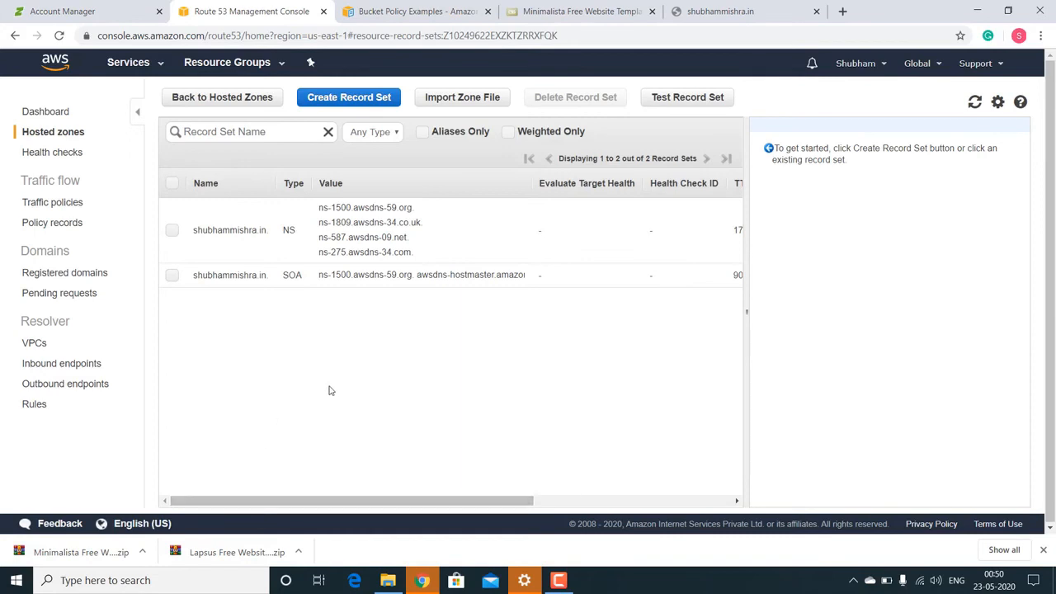
left_click(364, 101)
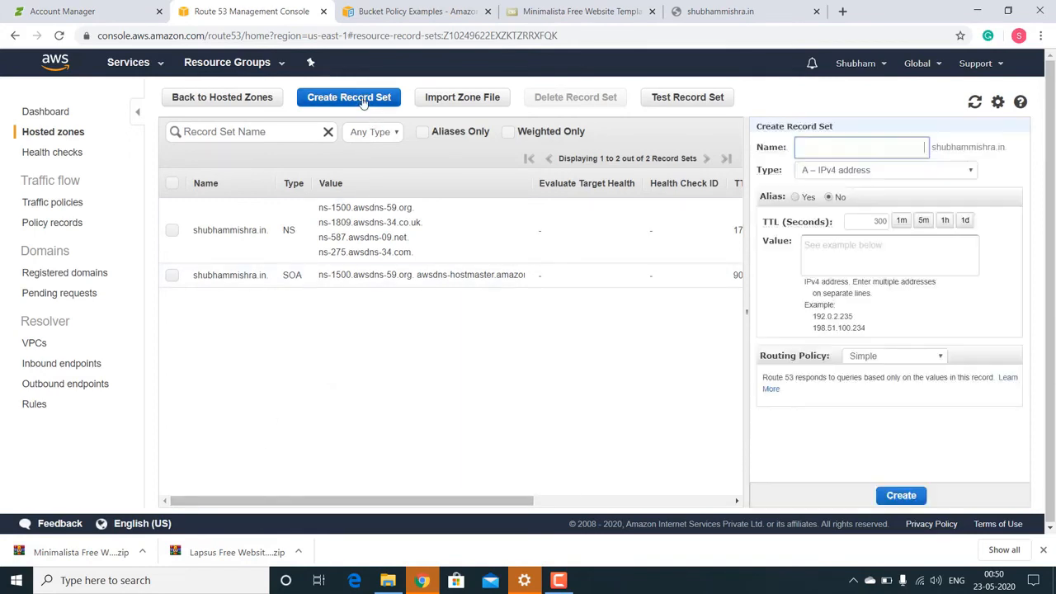
left_click(840, 177)
left_click(840, 181)
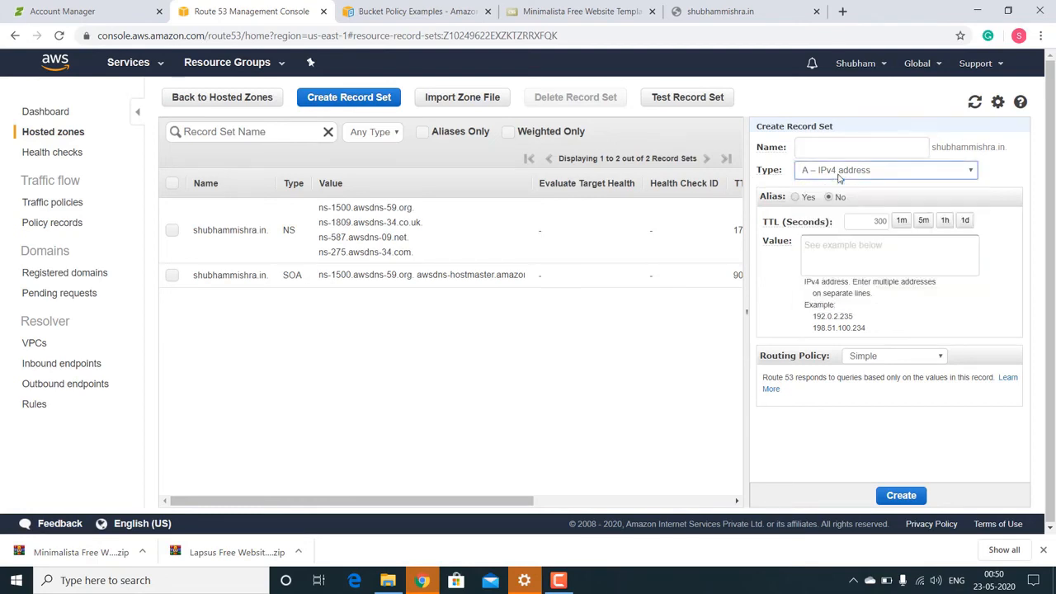
left_click(796, 199)
left_click(848, 224)
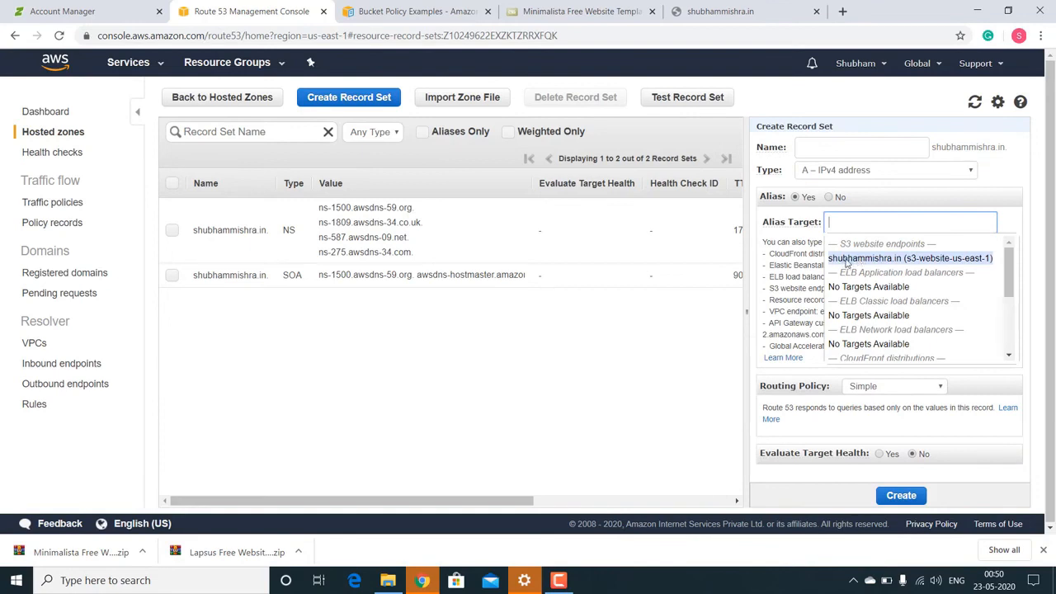
left_click(858, 259)
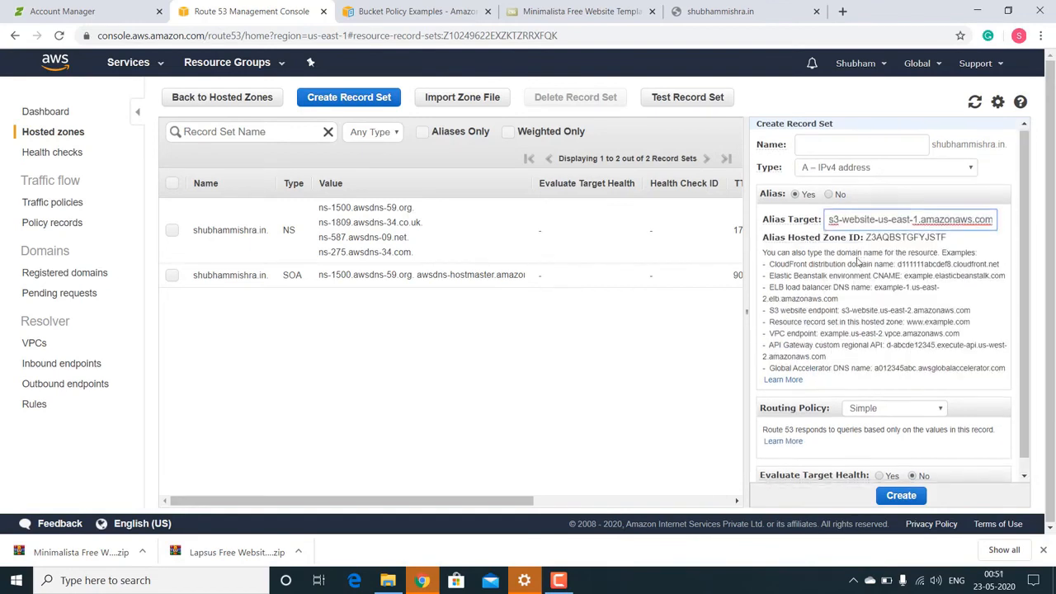
scroll(858, 261, "down", 1)
left_click(900, 497)
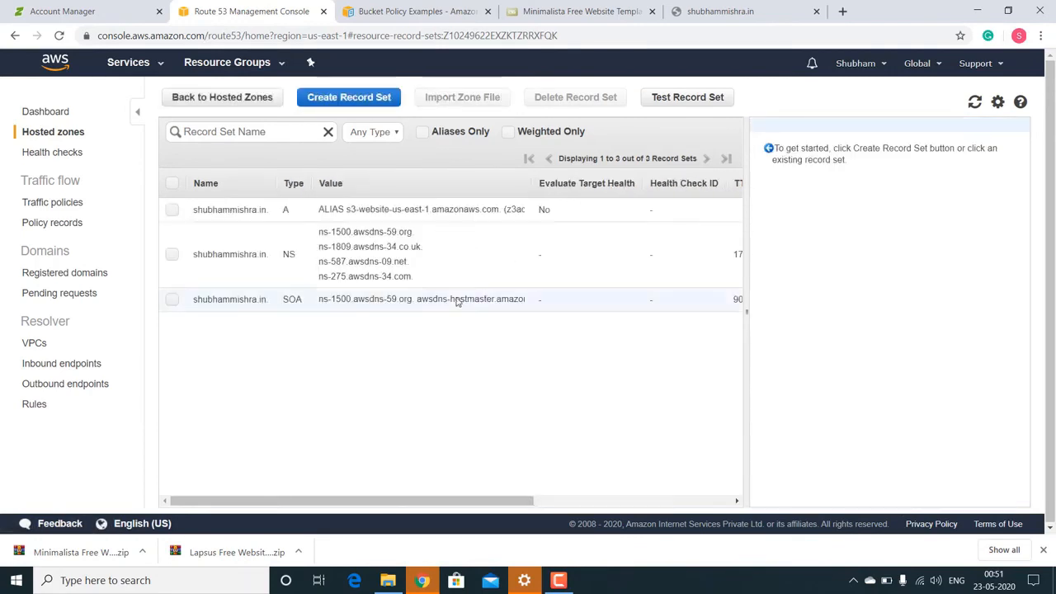
Step: Create a CNAME record set named www with the custom domain without www as its value
left_click(325, 99)
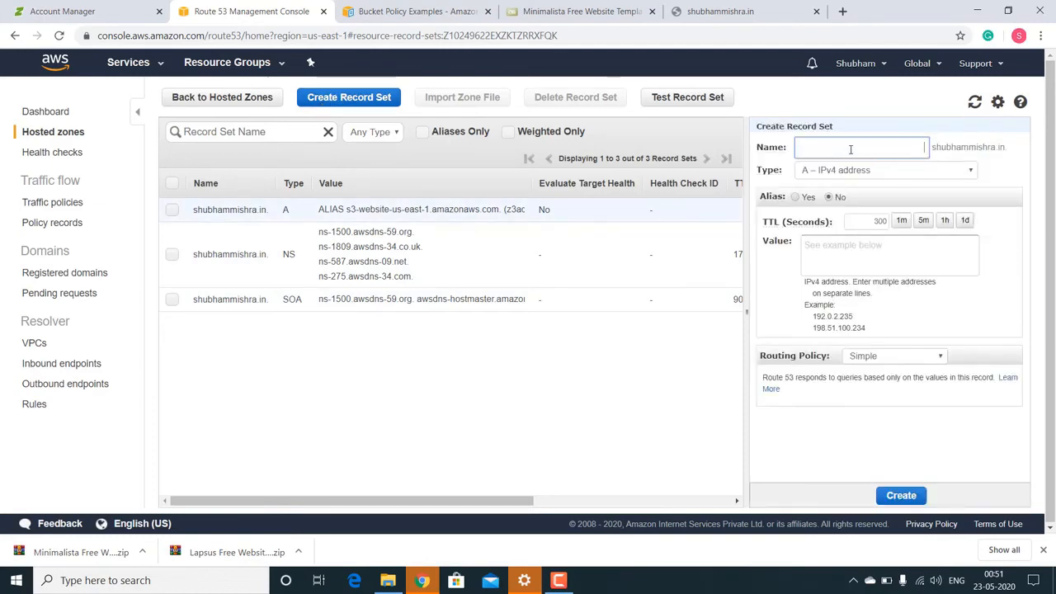
type("www")
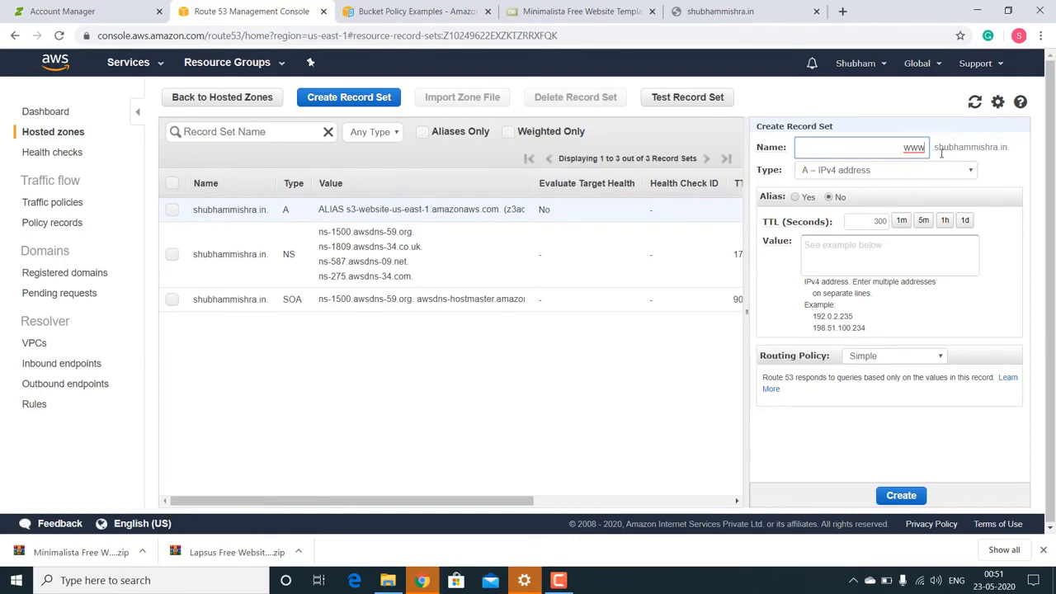
left_click(822, 172)
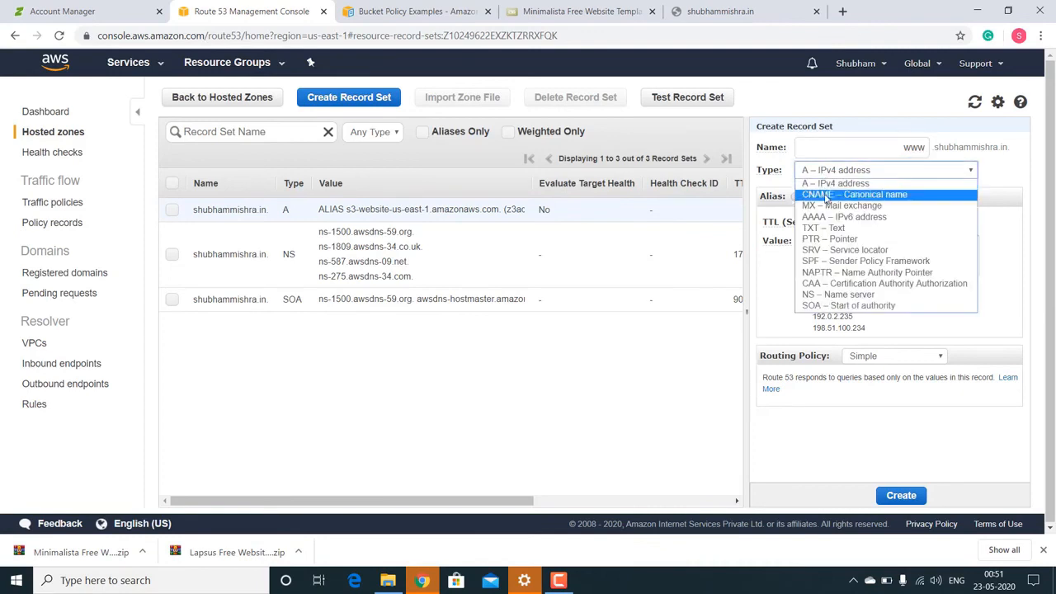
left_click(827, 195)
left_click(818, 238)
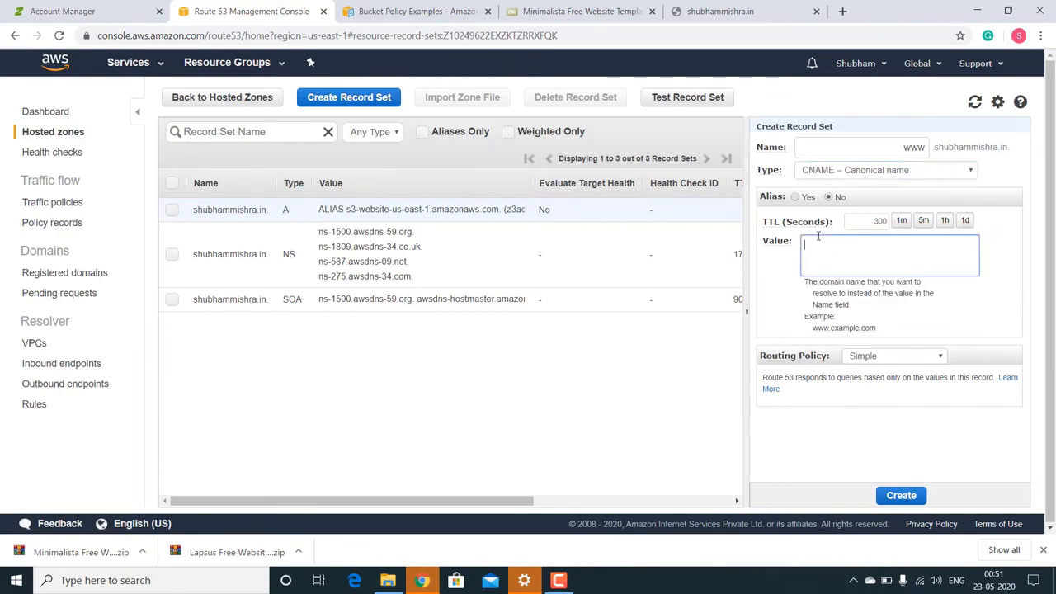
type("shubhammishra ")
type("in")
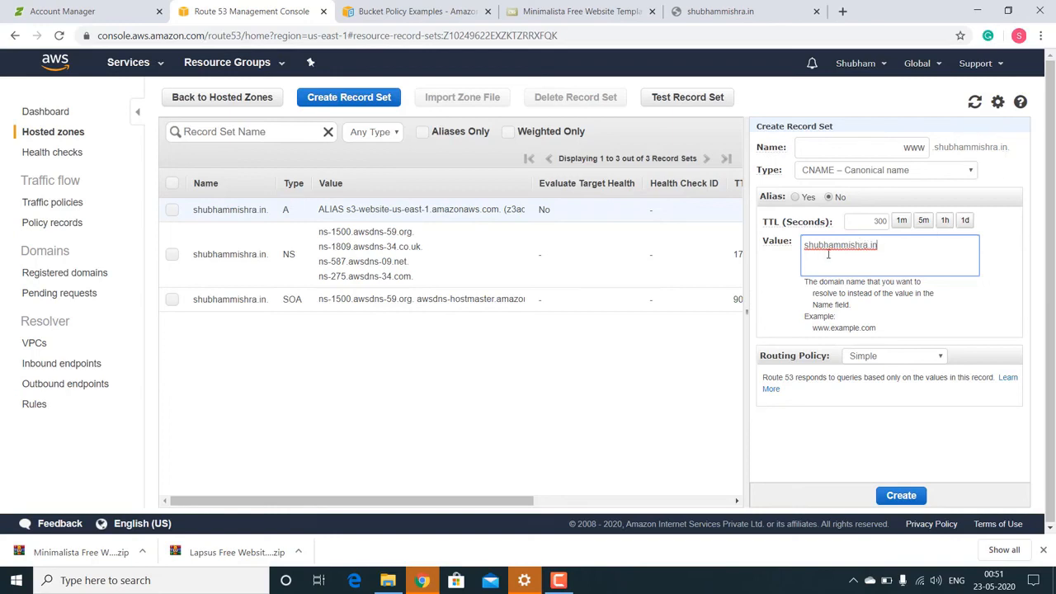
left_click(783, 271)
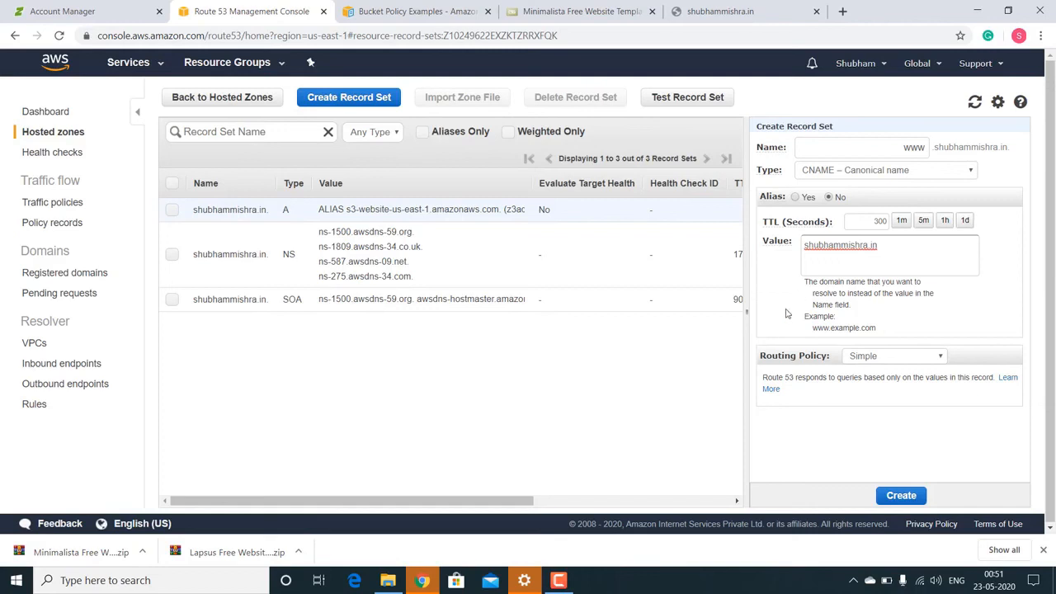
left_click(890, 497)
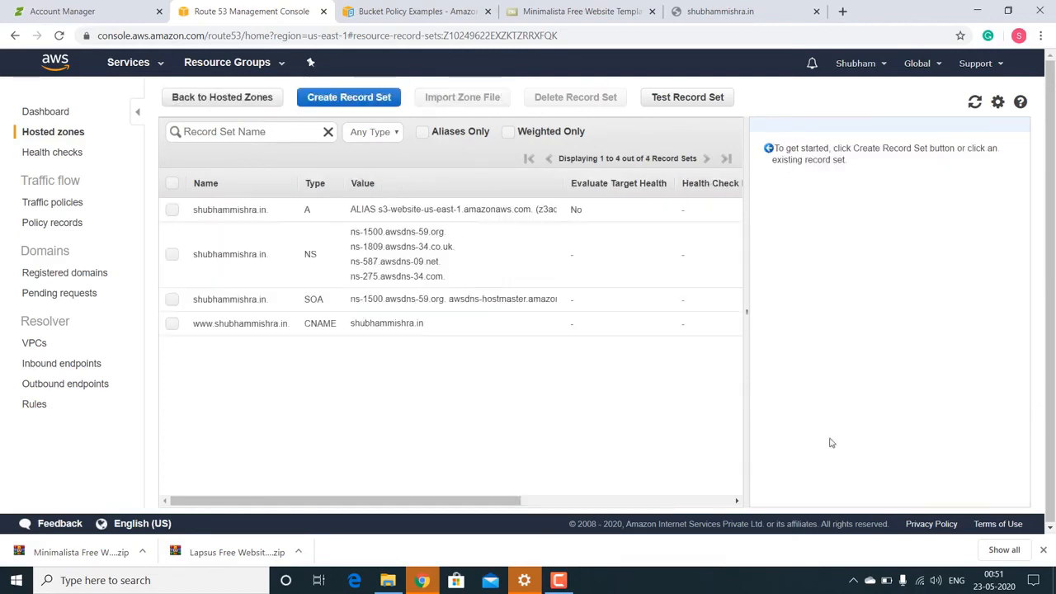
Step: Open the custom domain without www in a new browser tab and look through the home page of the hosted site
left_click(844, 11)
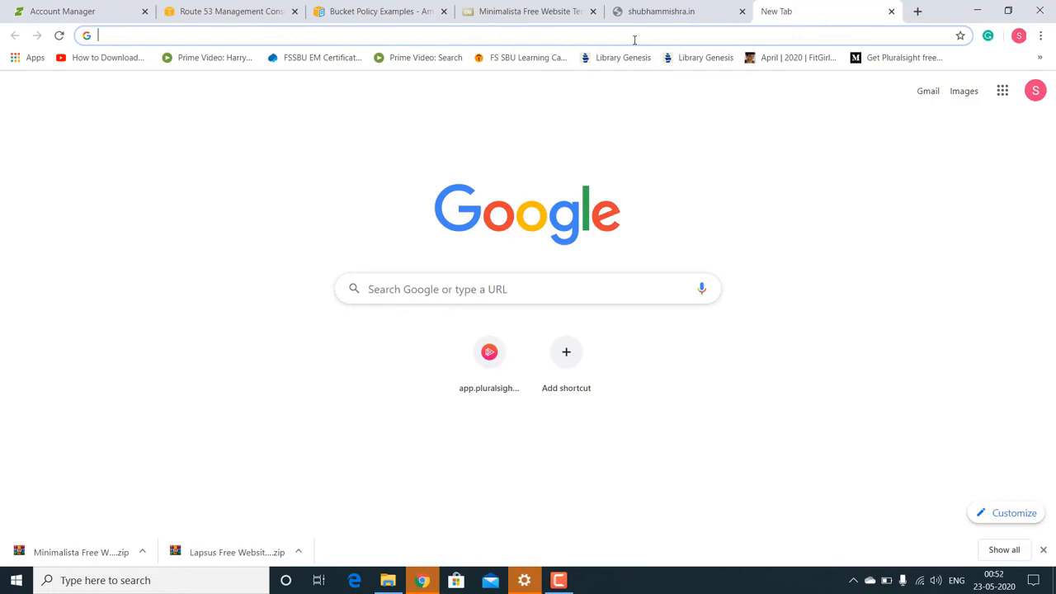
type("shubhamm")
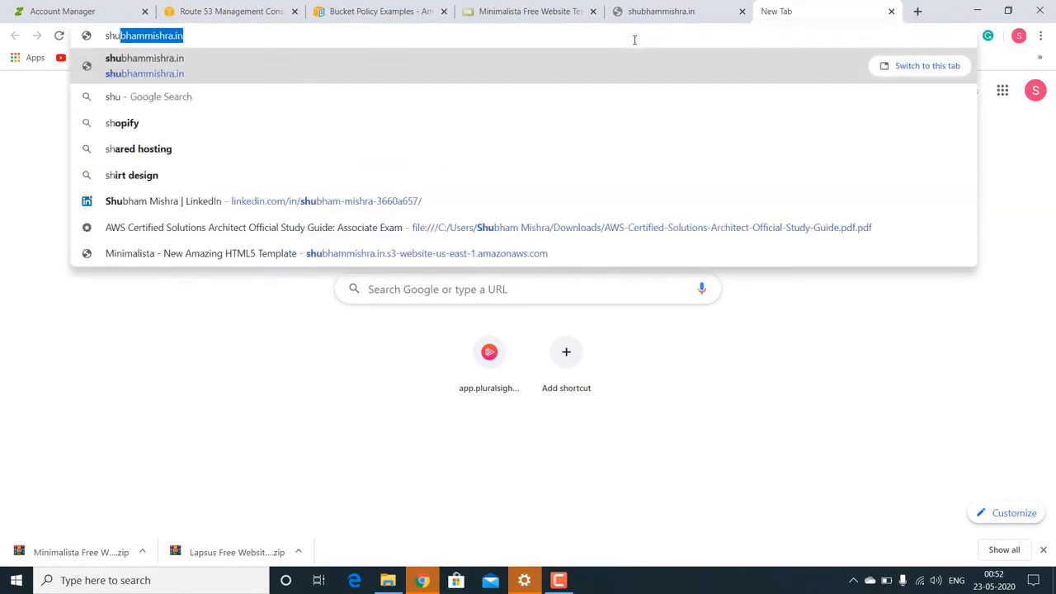
type("ishra.in")
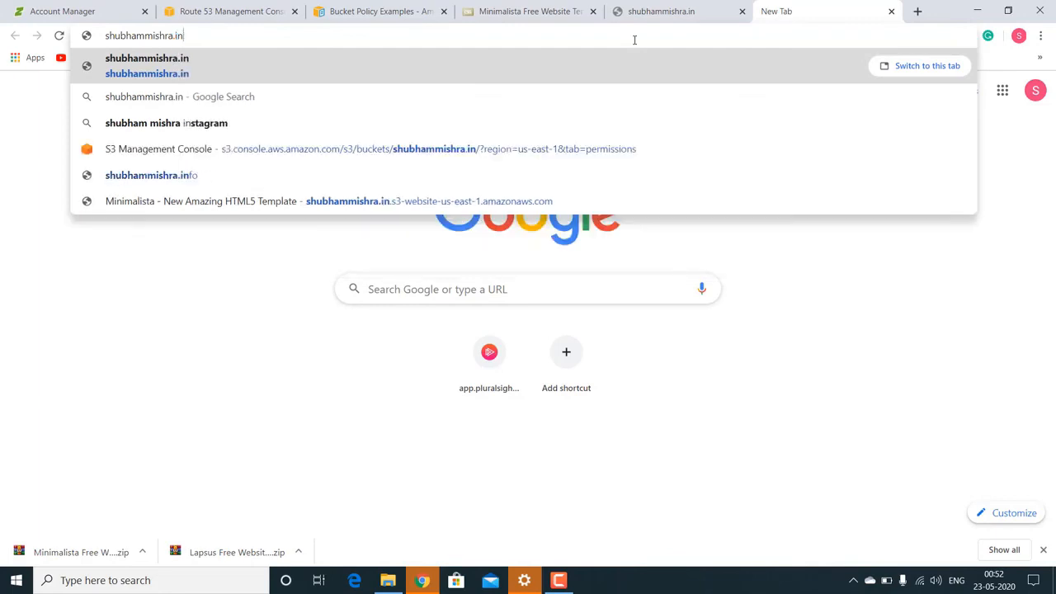
key("Return")
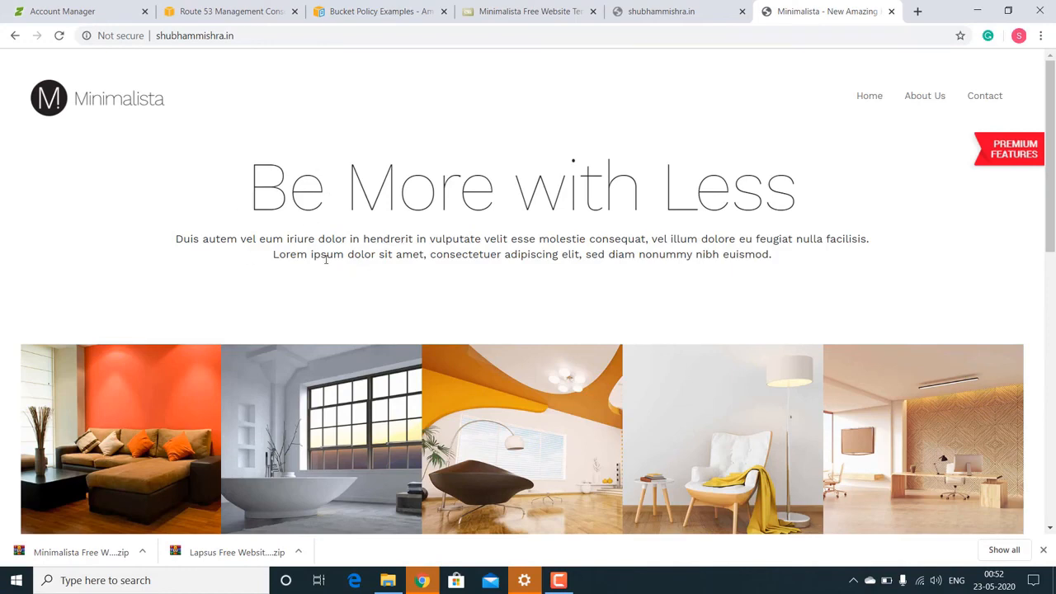
scroll(325, 259, "down", 3)
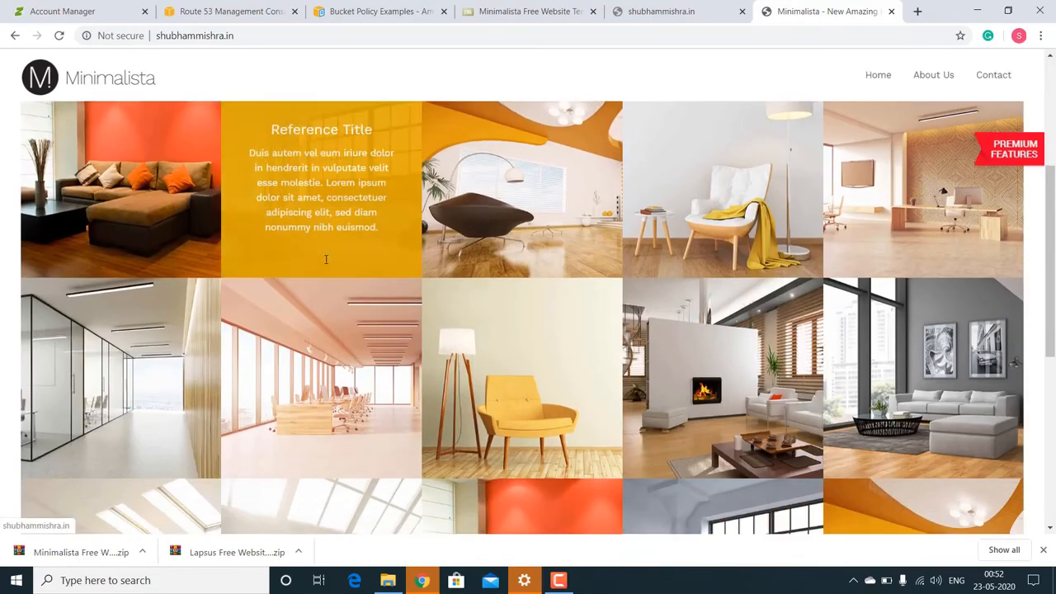
scroll(325, 259, "up", 3)
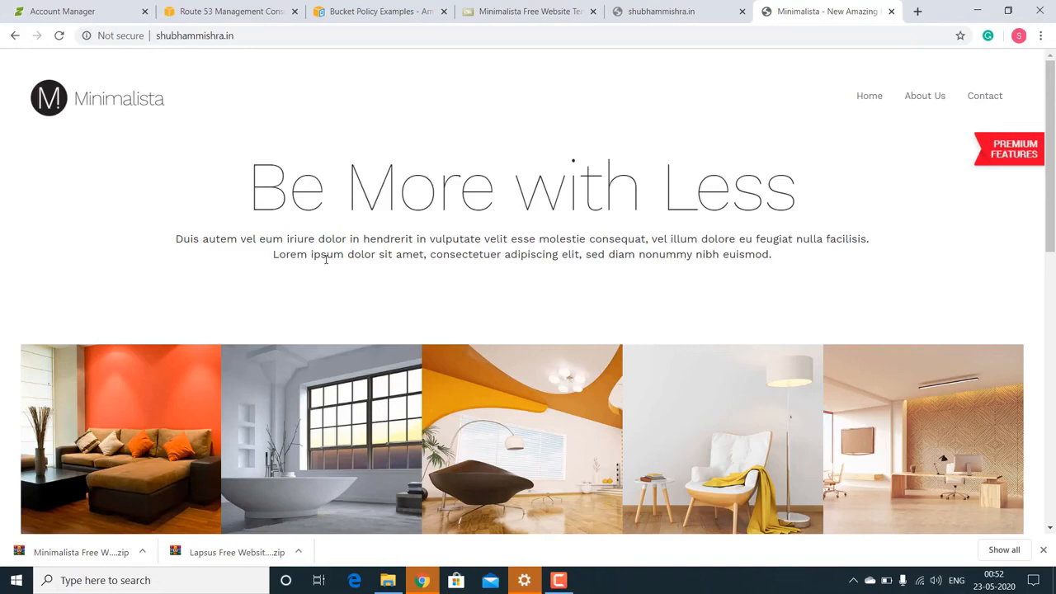
scroll(350, 363, "down", 4)
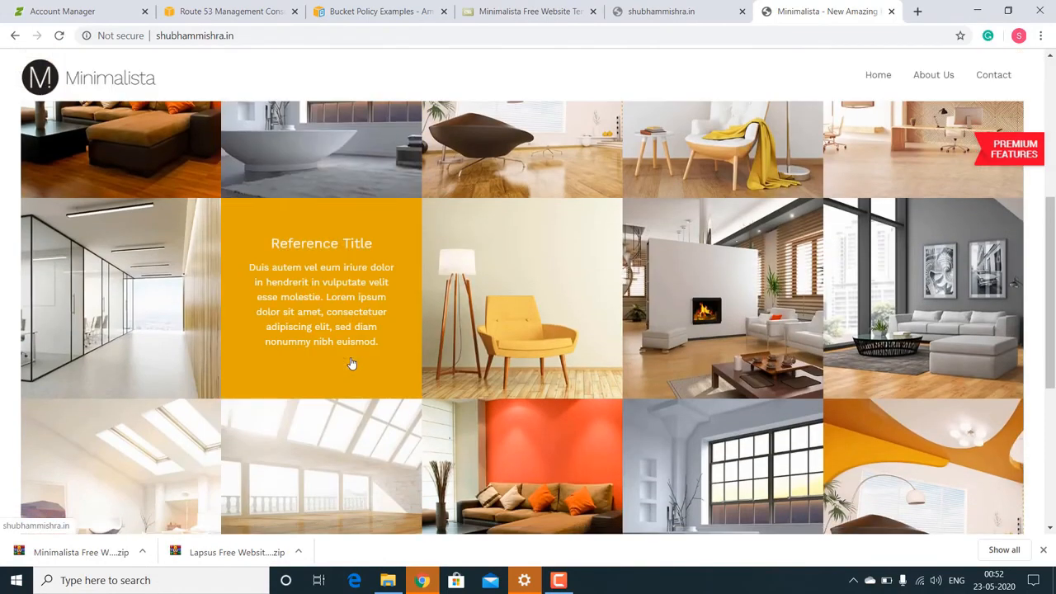
scroll(350, 363, "up", 4)
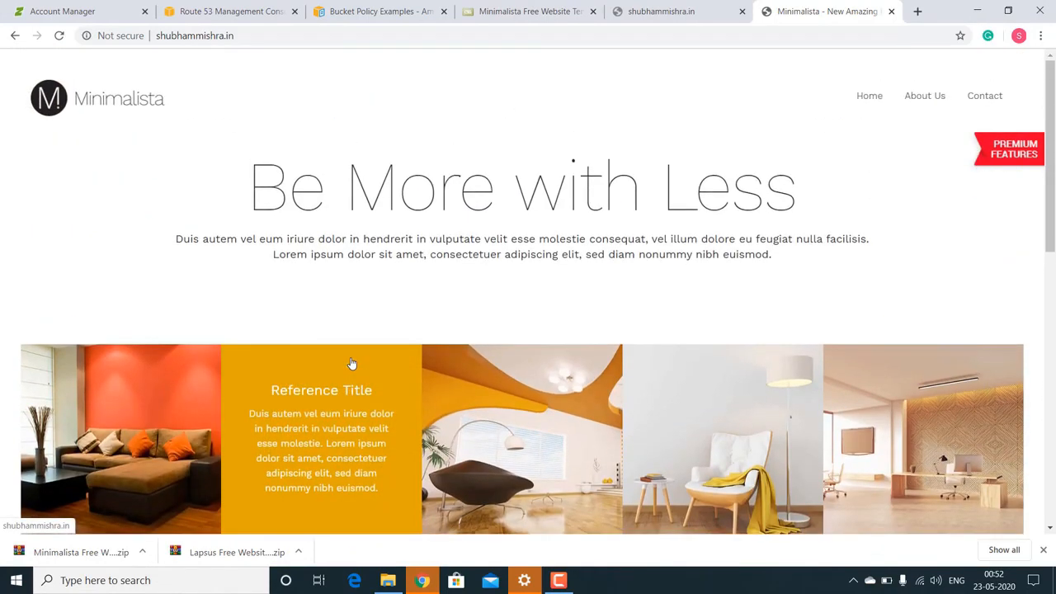